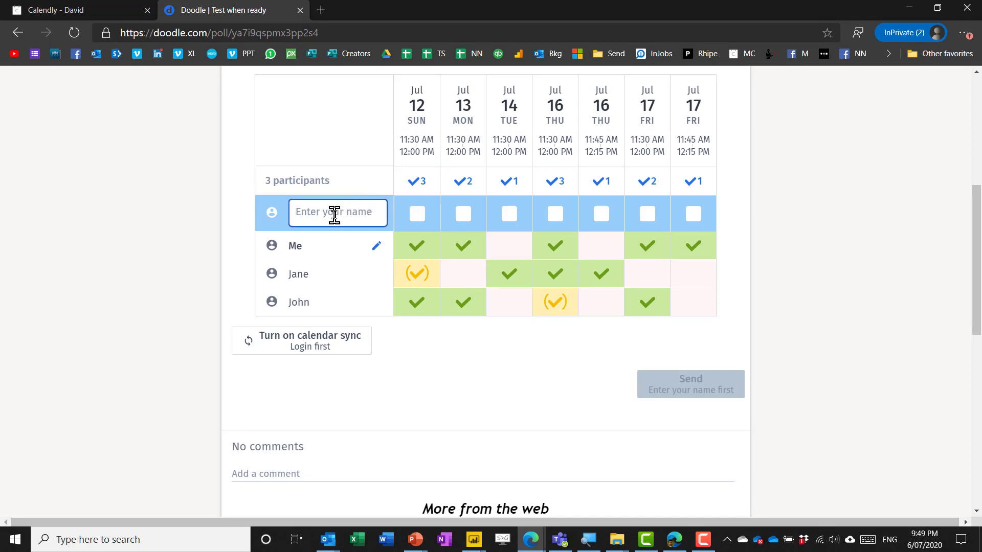
# Enter Now as participant and mark 12 July as if-need-be, and 16 and 17 July at 11:30 AM as yes
pyautogui.write('Now')
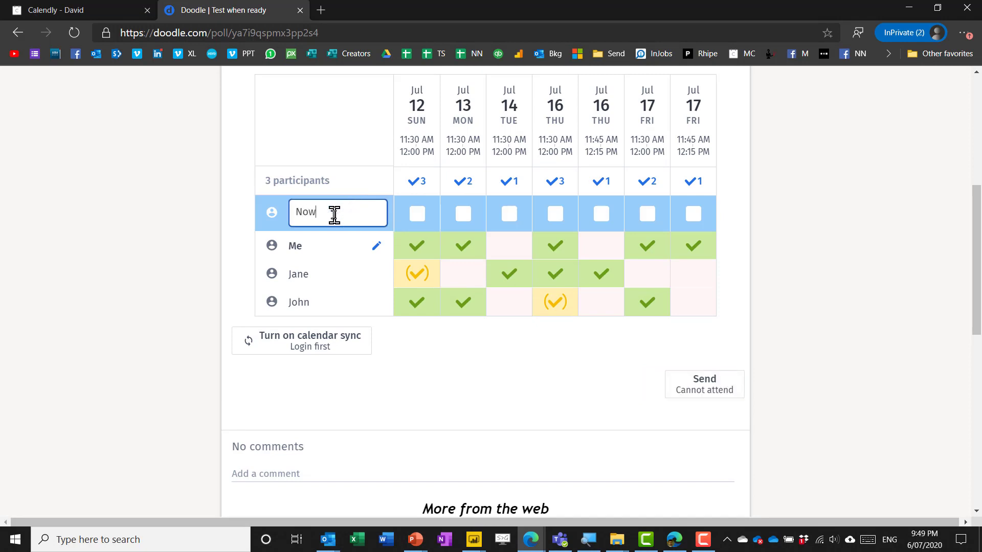
pyautogui.click(416, 215)
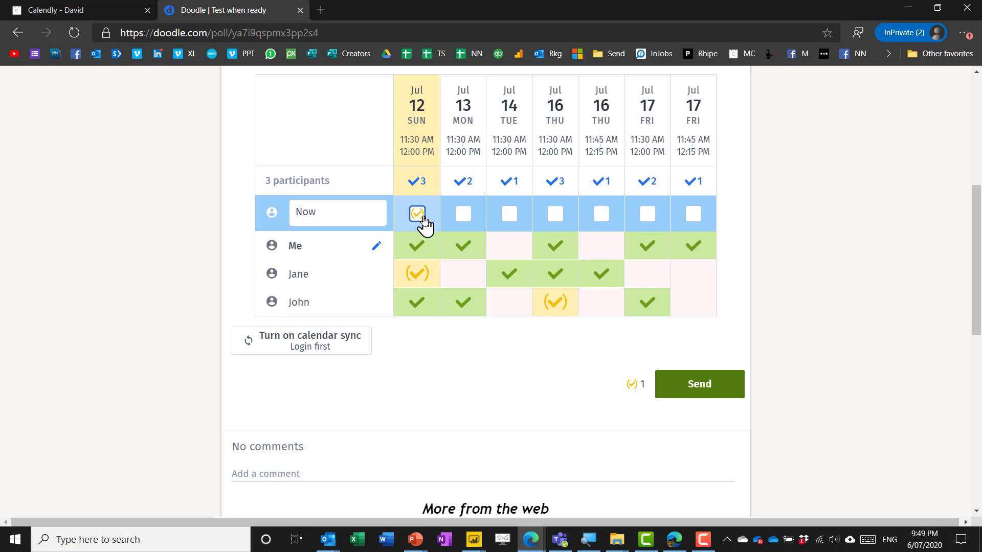
pyautogui.click(553, 216)
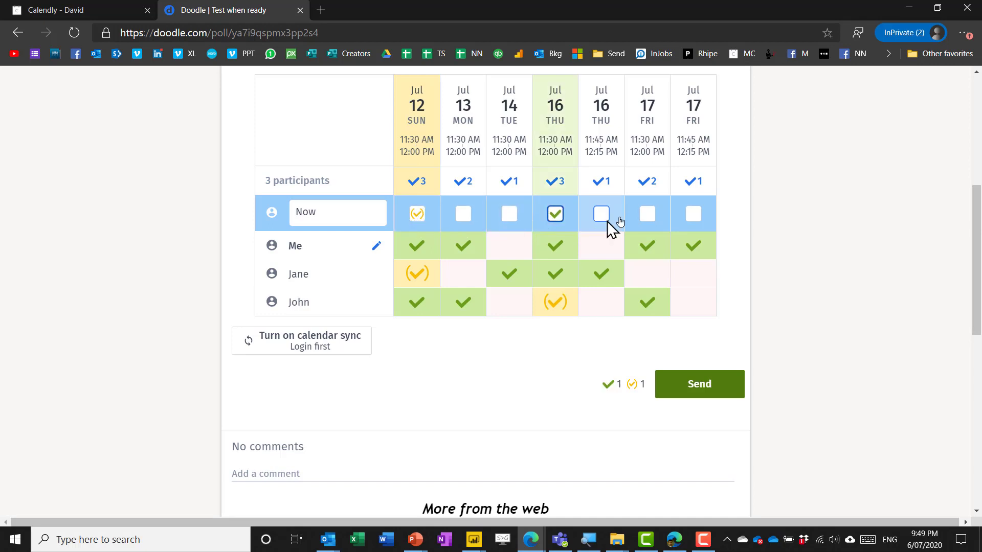
pyautogui.click(649, 215)
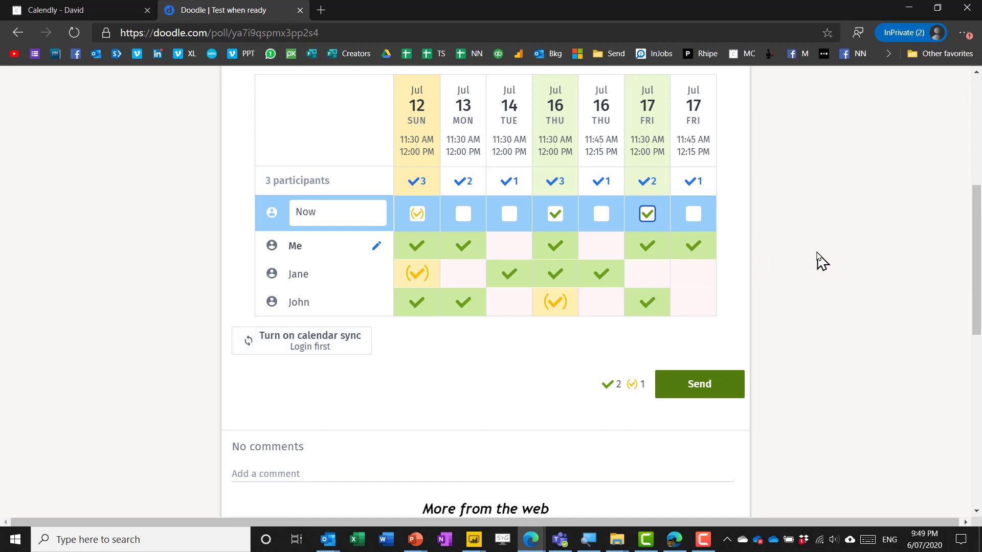
pyautogui.click(696, 393)
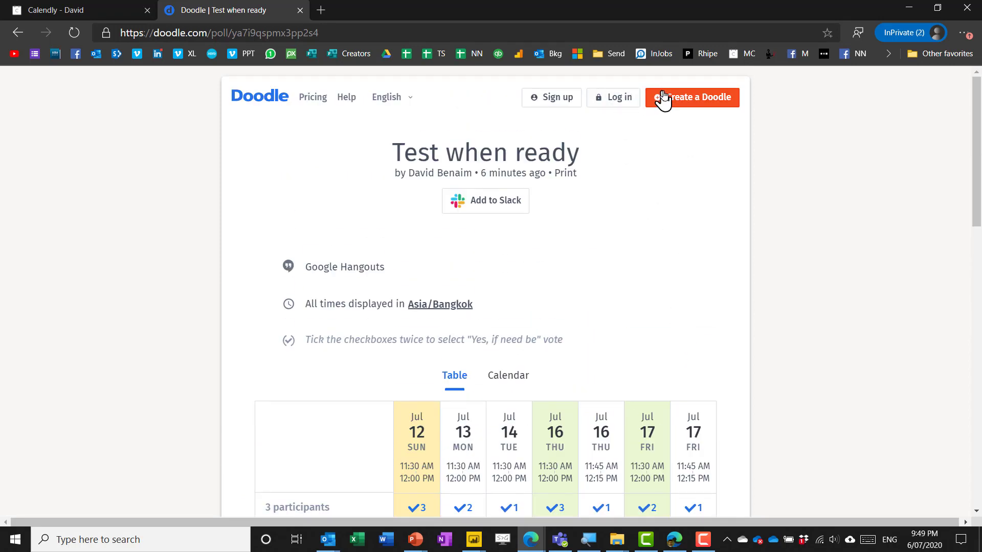
# Start creating a new Doodle poll and give it the title sadsa
pyautogui.click(673, 103)
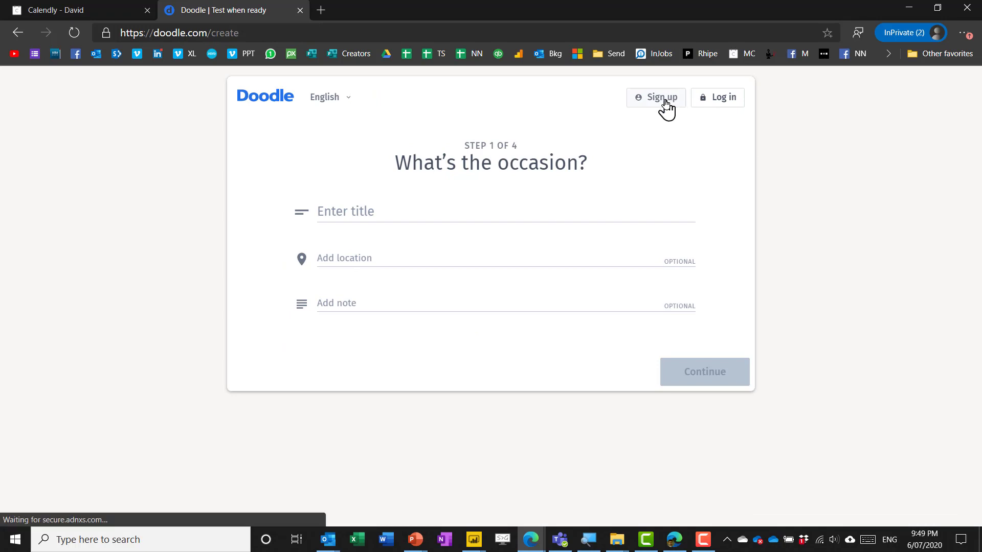
pyautogui.click(445, 215)
pyautogui.write('sadsa')
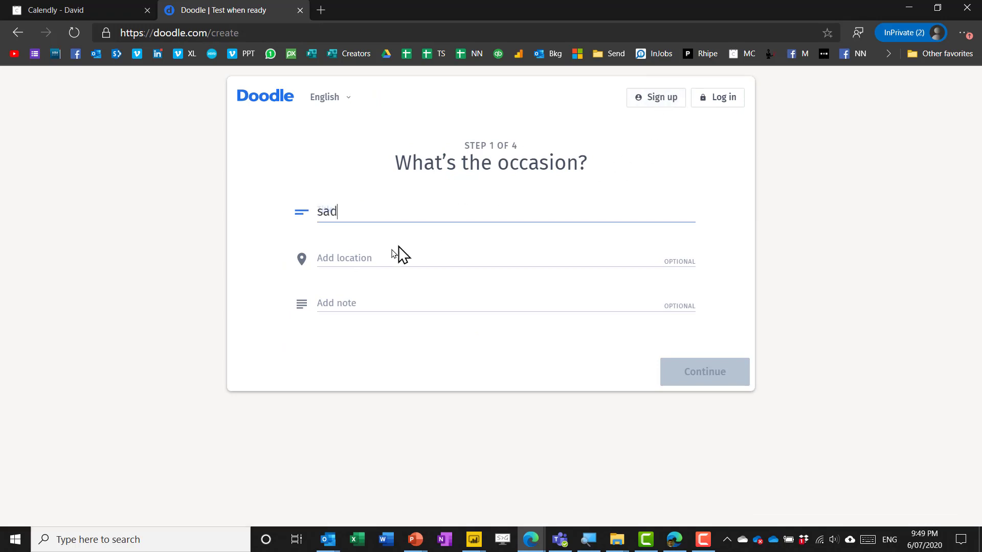
# Set the new poll's location to the suggested Google Hangouts option
pyautogui.click(377, 258)
pyautogui.write('sadasdw')
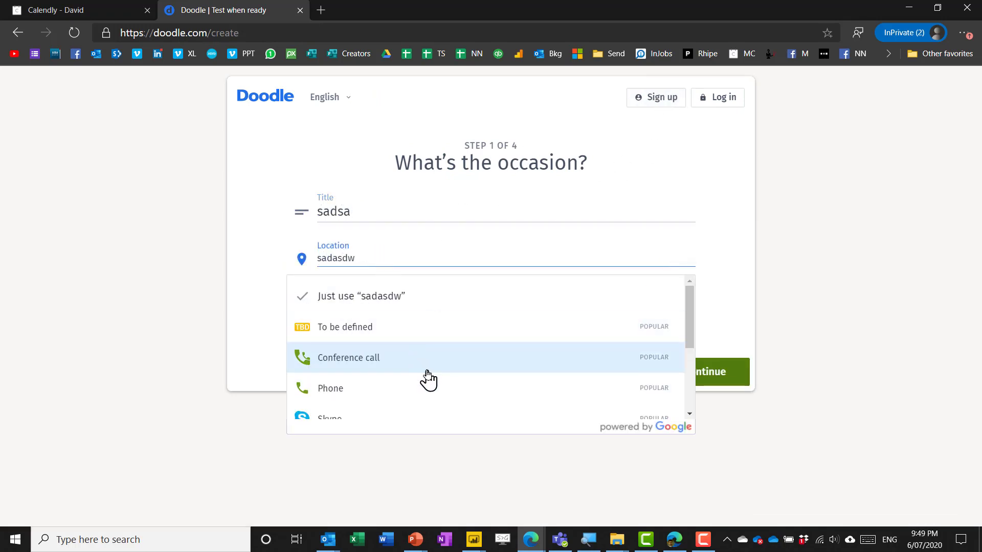
pyautogui.scroll(-2, 428, 381)
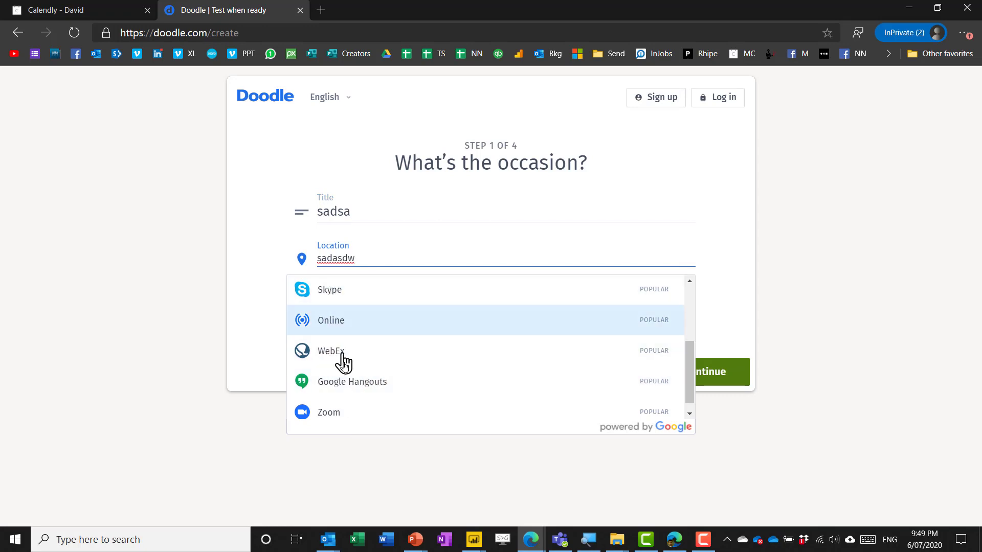
pyautogui.scroll(3, 401, 366)
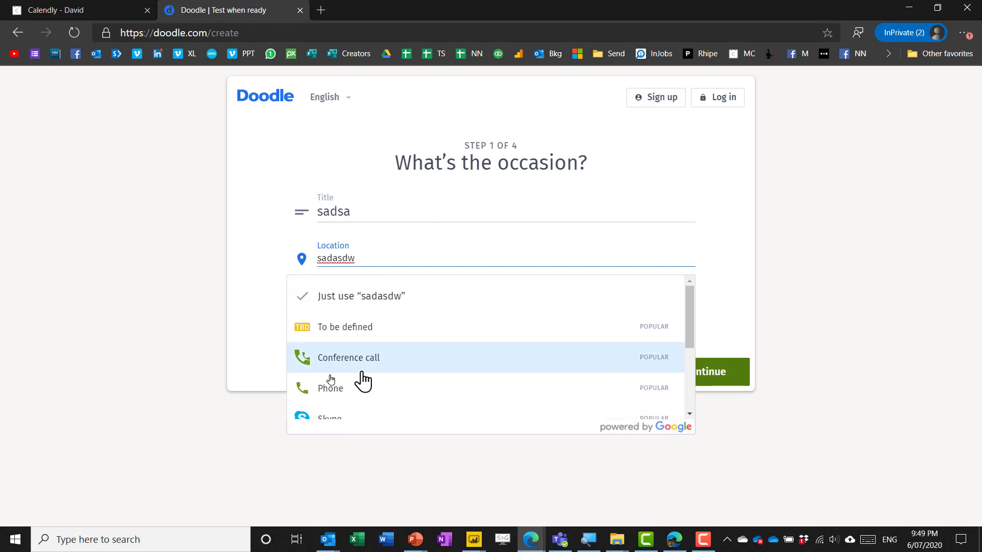
pyautogui.scroll(-3, 352, 394)
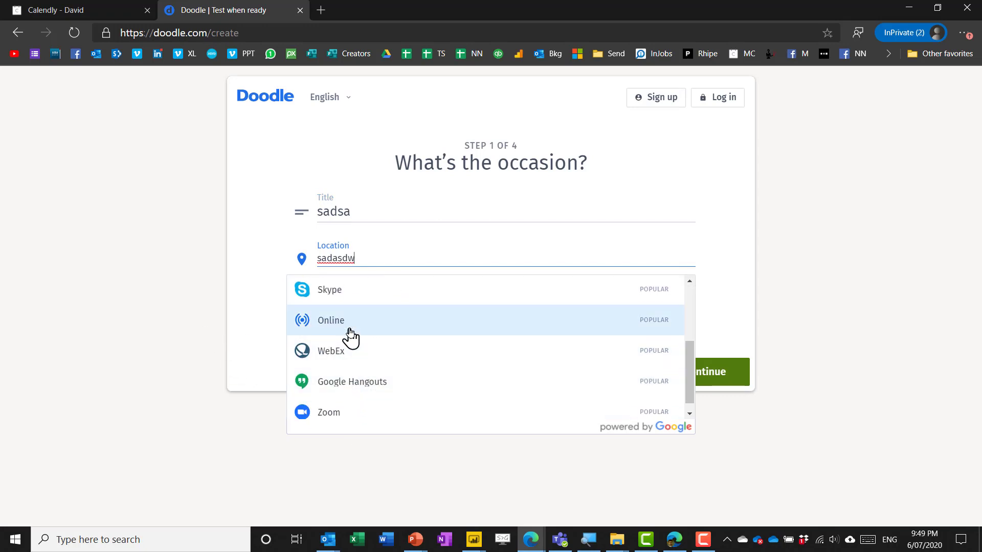
pyautogui.click(360, 381)
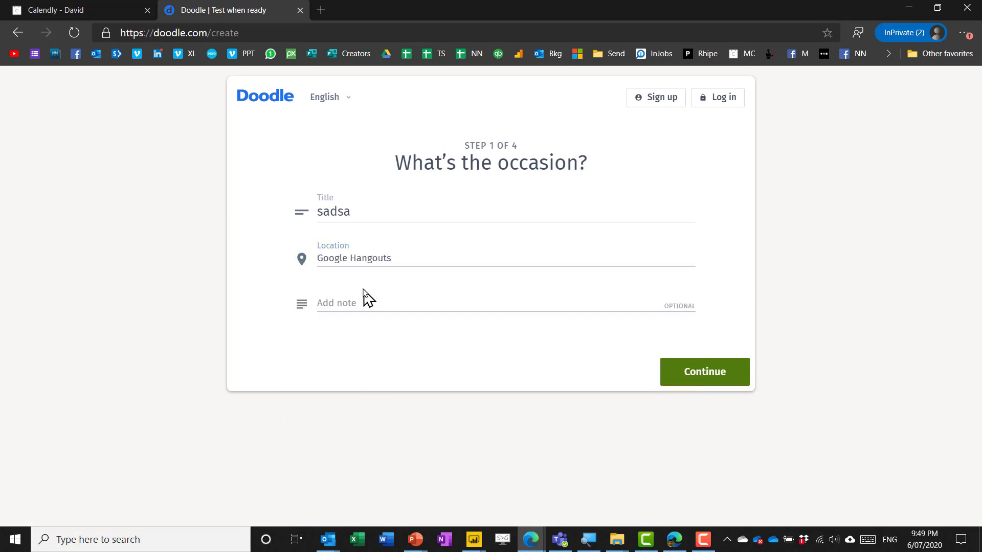
# Add the note asdasd to the poll and continue to the date options
pyautogui.click(352, 302)
pyautogui.write('asdasd')
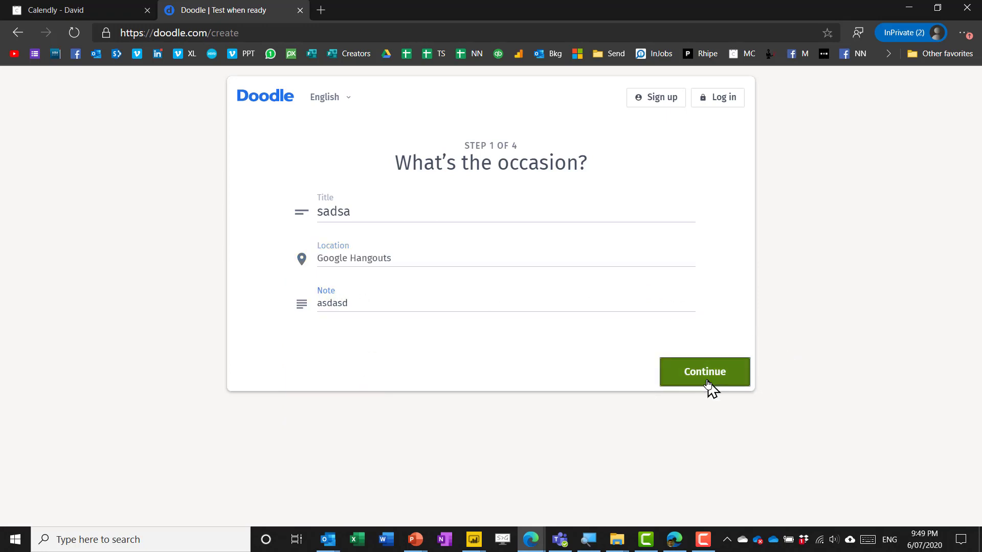
pyautogui.click(707, 383)
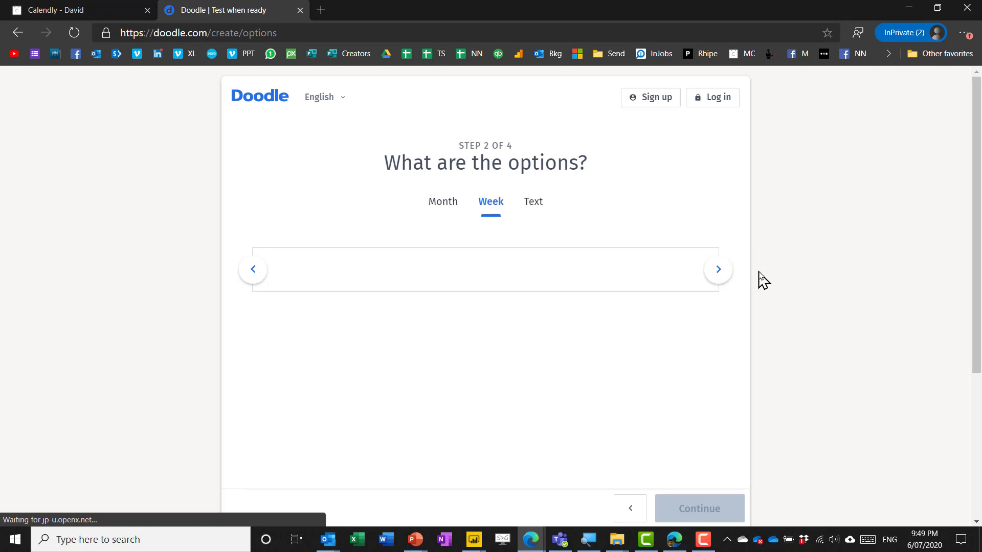
# Postpone connecting a calendar so the weekly grid can be used for choosing times
pyautogui.scroll(-2, 977, 283)
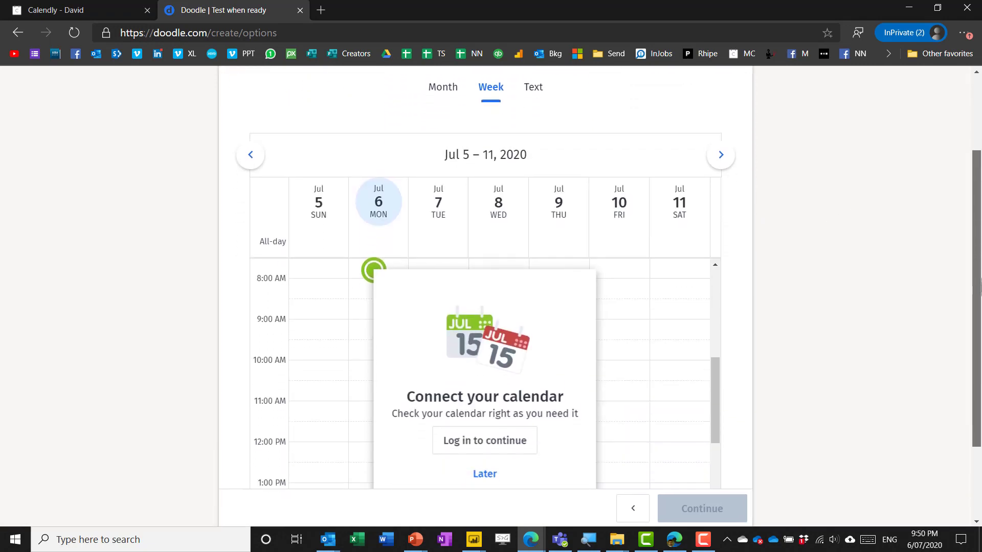
pyautogui.scroll(-1, 979, 286)
pyautogui.click(492, 404)
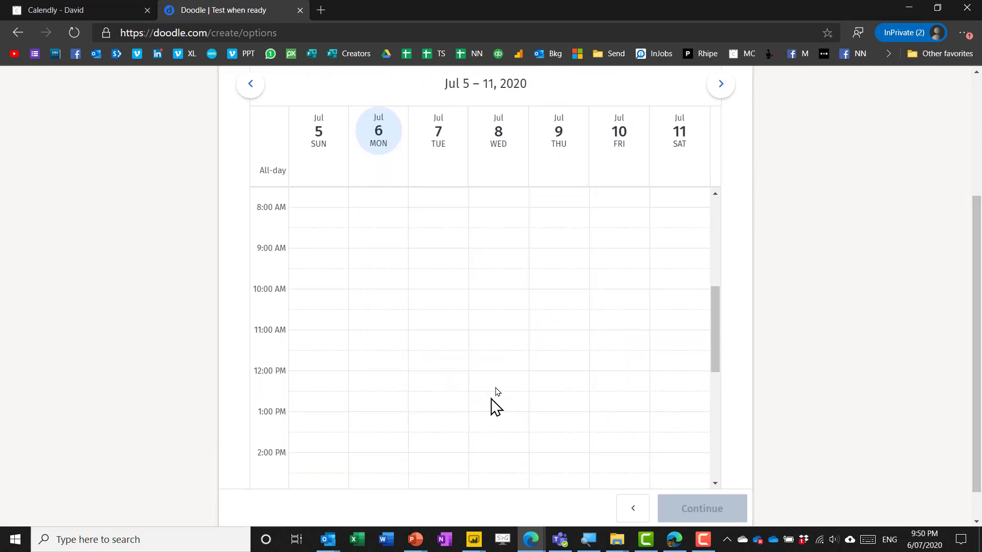
# Add one-hour slots on Monday 8:15, Tuesday 8:30 and 8:45, Wednesday 8:45 and Thursday 8:30 AM, and continue to the poll settings
pyautogui.click(379, 231)
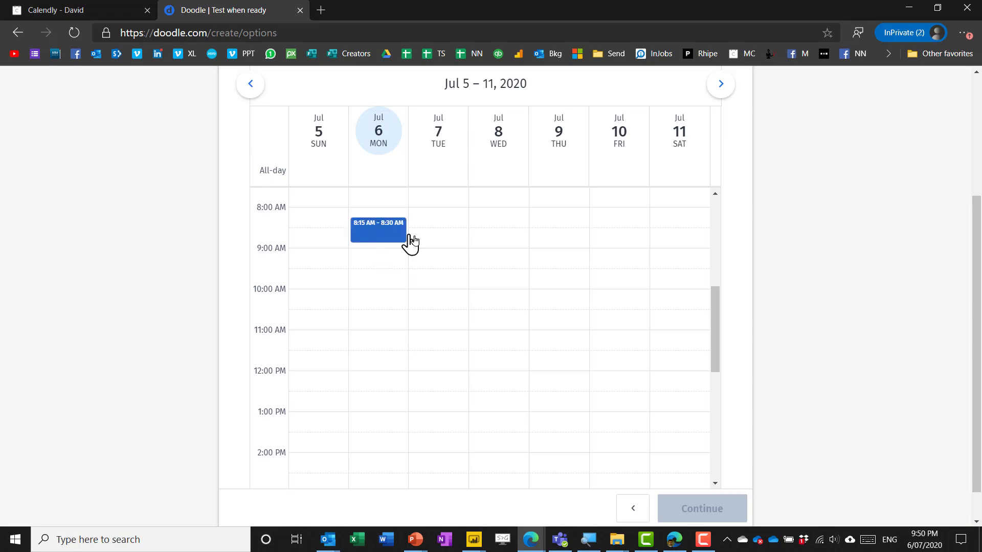
pyautogui.click(412, 245)
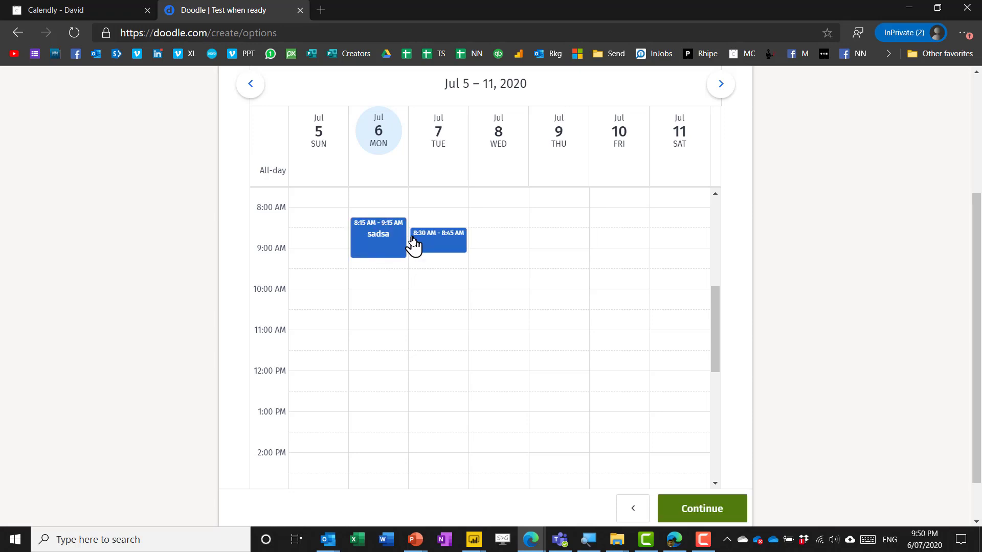
pyautogui.click(471, 253)
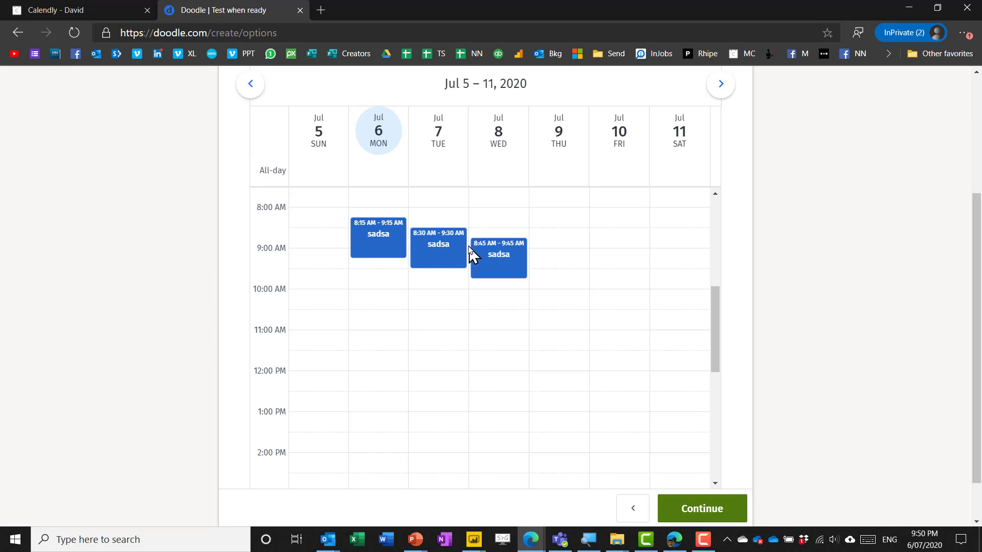
pyautogui.click(468, 254)
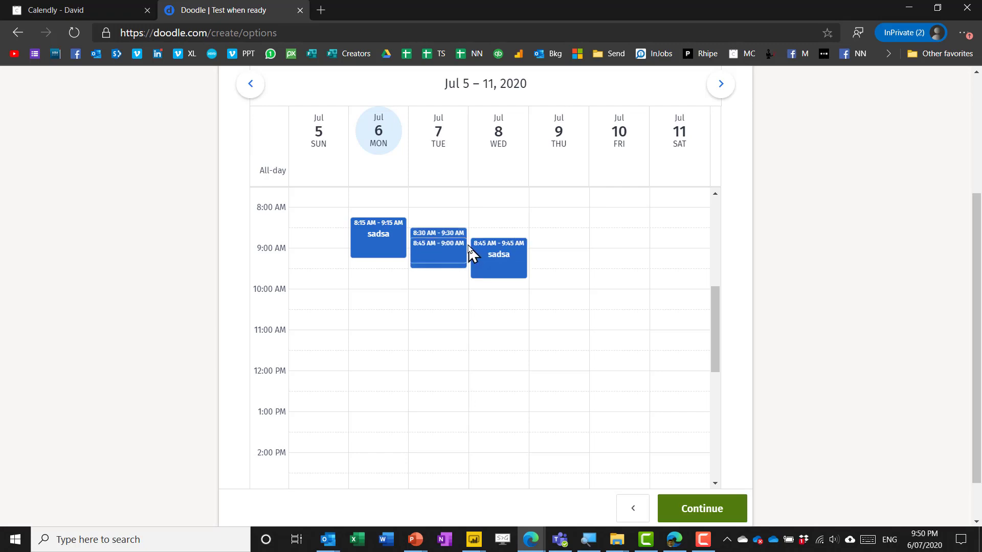
pyautogui.click(557, 246)
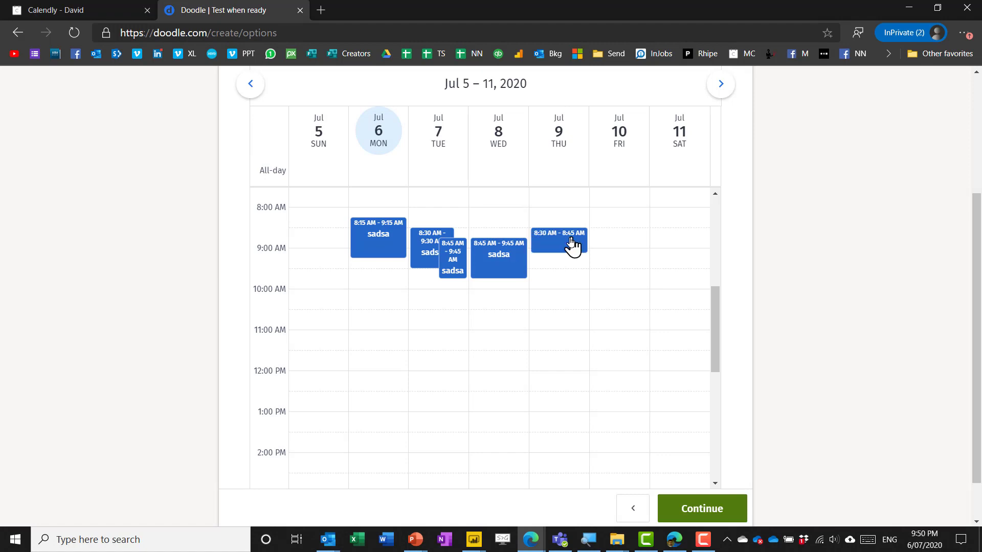
pyautogui.click(697, 508)
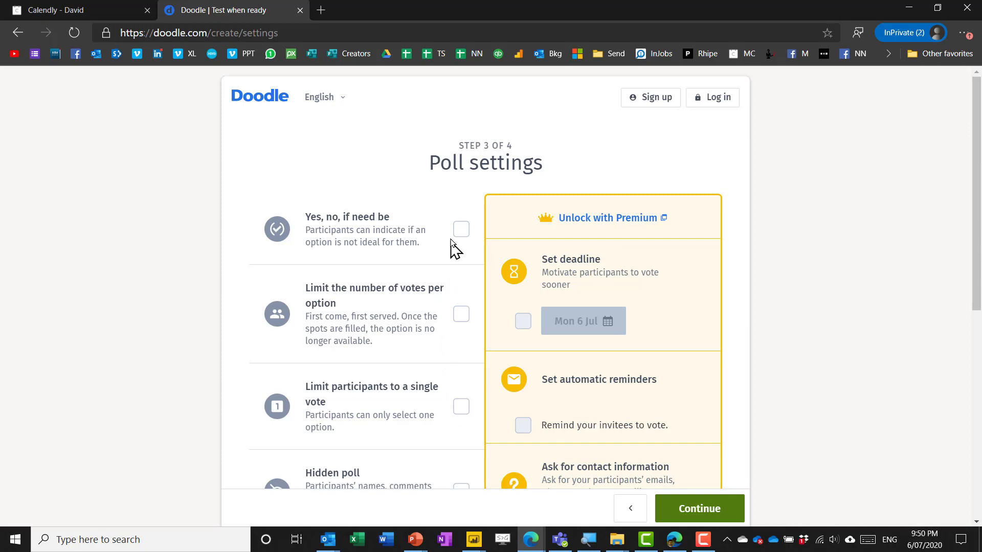
# Enable the "Yes, no, if need be" setting for the poll and review the remaining poll settings
pyautogui.click(461, 230)
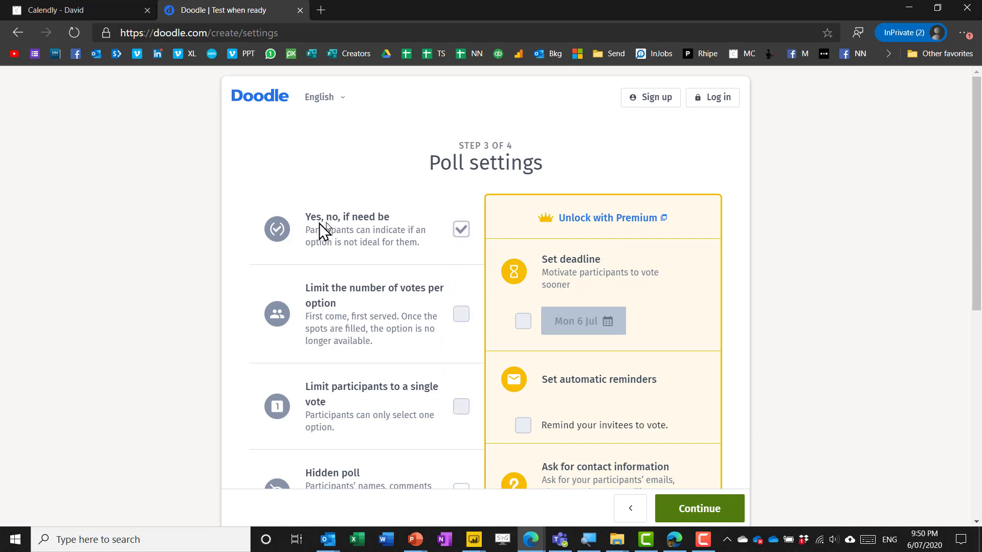
pyautogui.moveTo(977, 246); pyautogui.dragTo(979, 300)
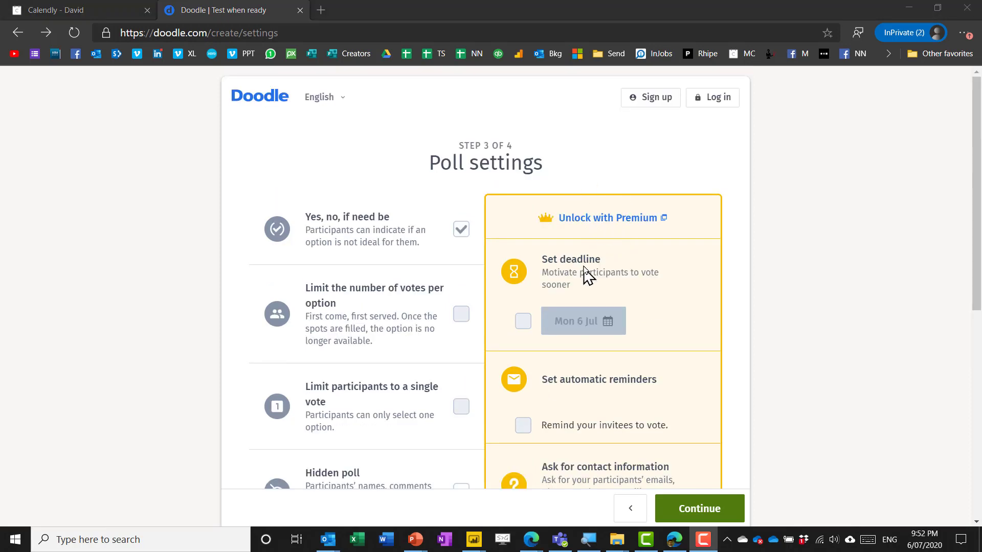
pyautogui.scroll(-8, 756, 286)
pyautogui.scroll(8, 765, 289)
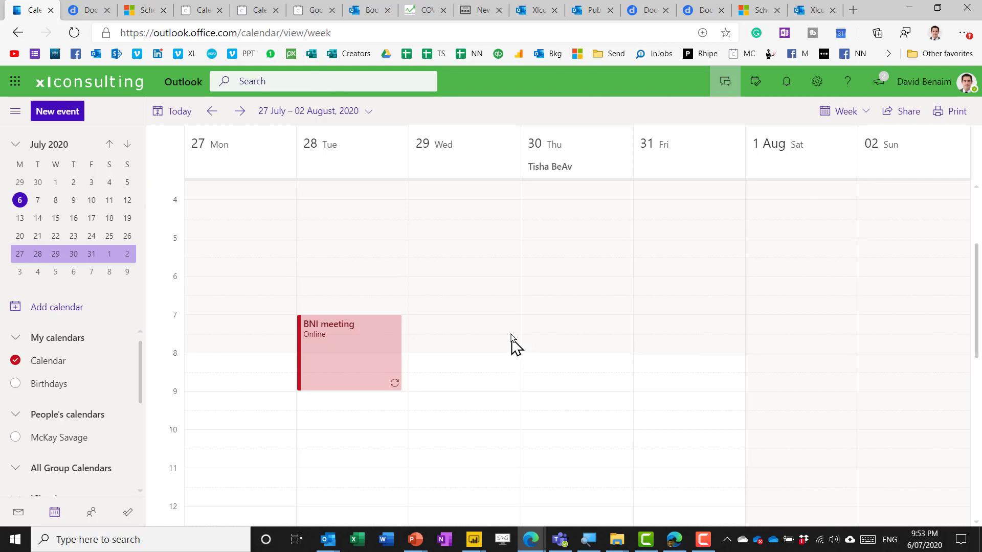
# In the Outlook web calendar, search the settings for "publis" and open the calendar publishing options
pyautogui.click(817, 84)
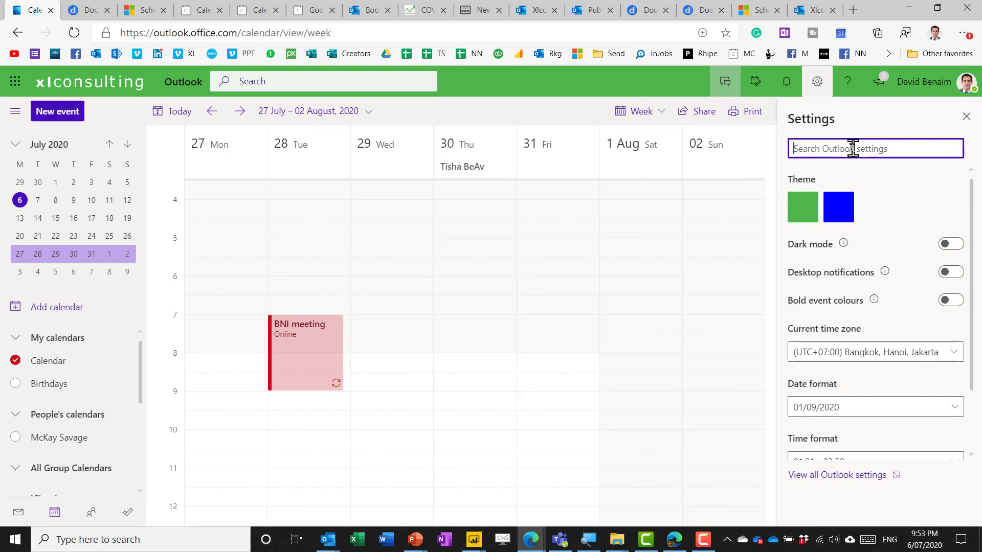
pyautogui.write('publis')
pyautogui.press('Return')
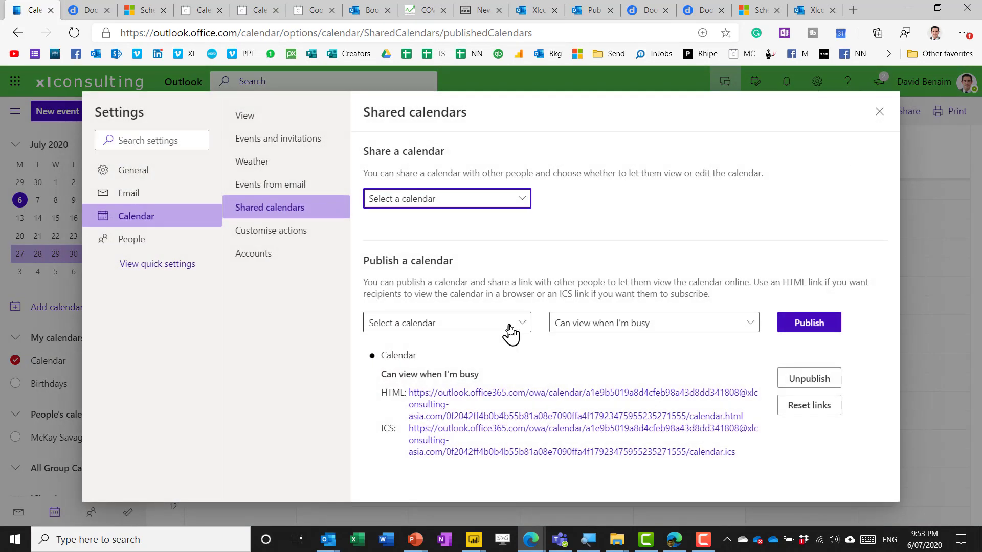
# Choose "Can view when I'm busy" as the publishing permission and open the published calendar's HTML link in a new tab
pyautogui.click(638, 324)
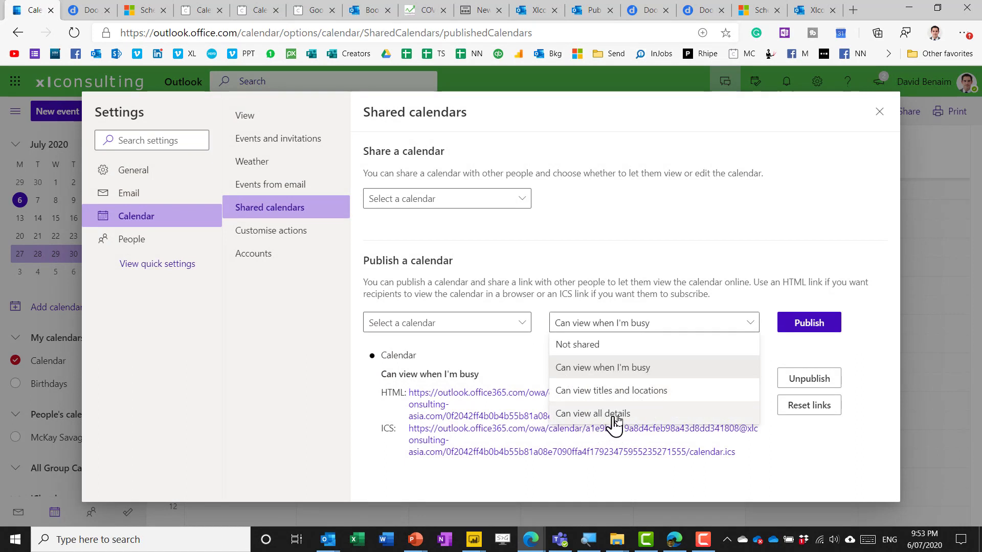
pyautogui.click(582, 371)
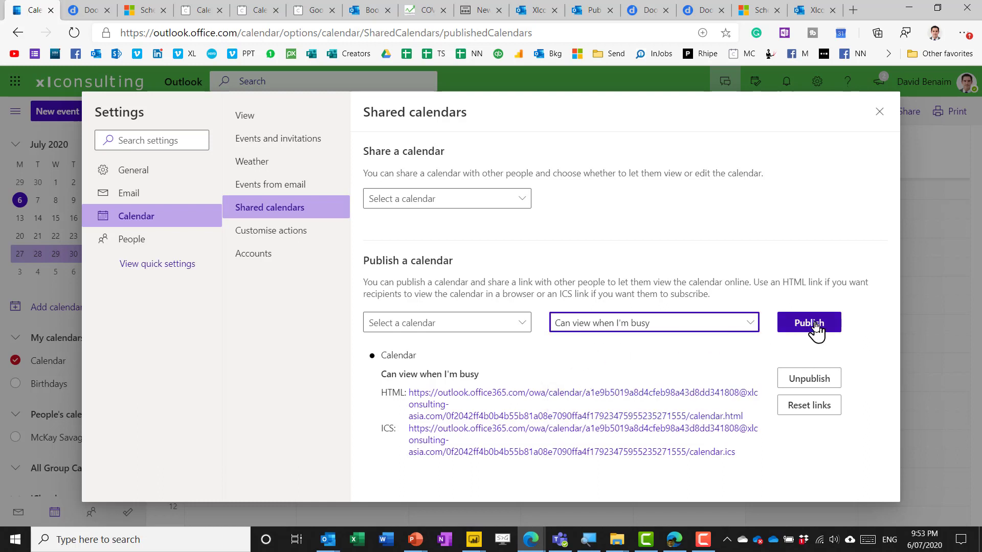
pyautogui.rightClick(550, 398)
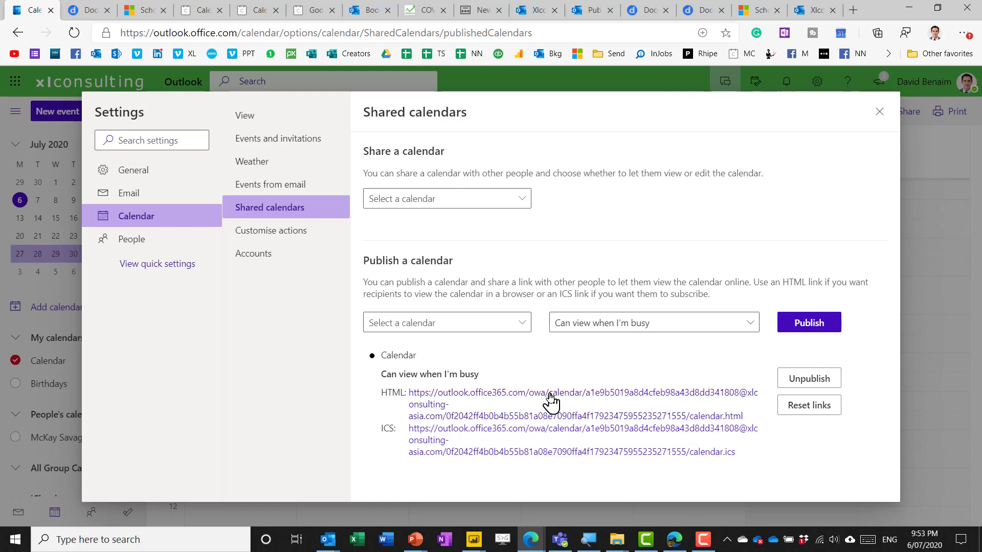
pyautogui.click(605, 439)
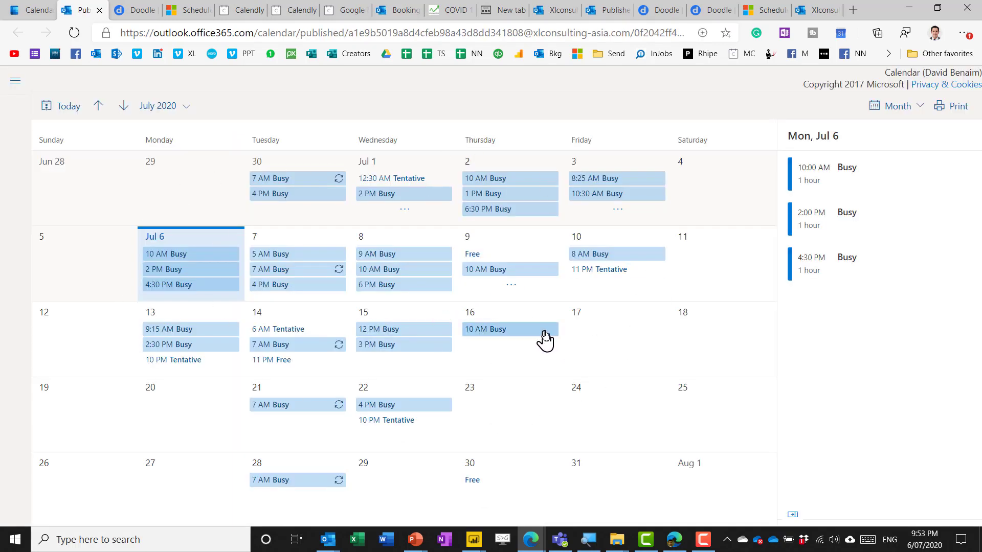
# Show the published calendar by week and examine the availability for 12–18 July 2020
pyautogui.click(902, 106)
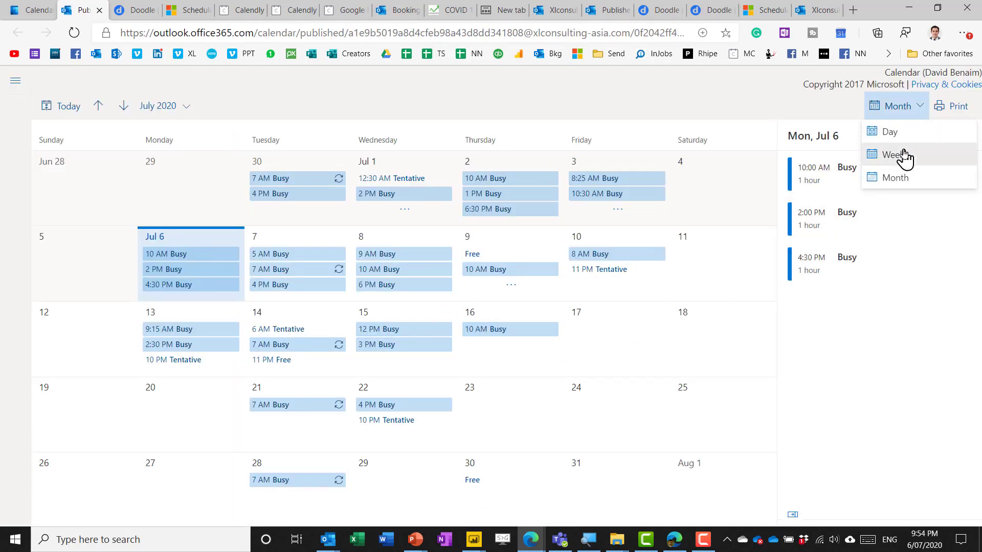
pyautogui.click(901, 154)
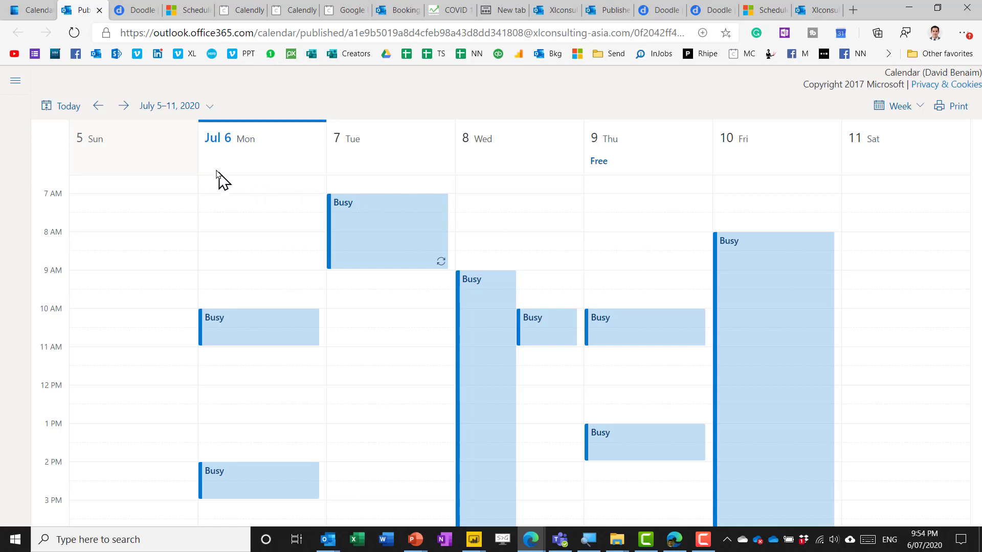
pyautogui.click(125, 108)
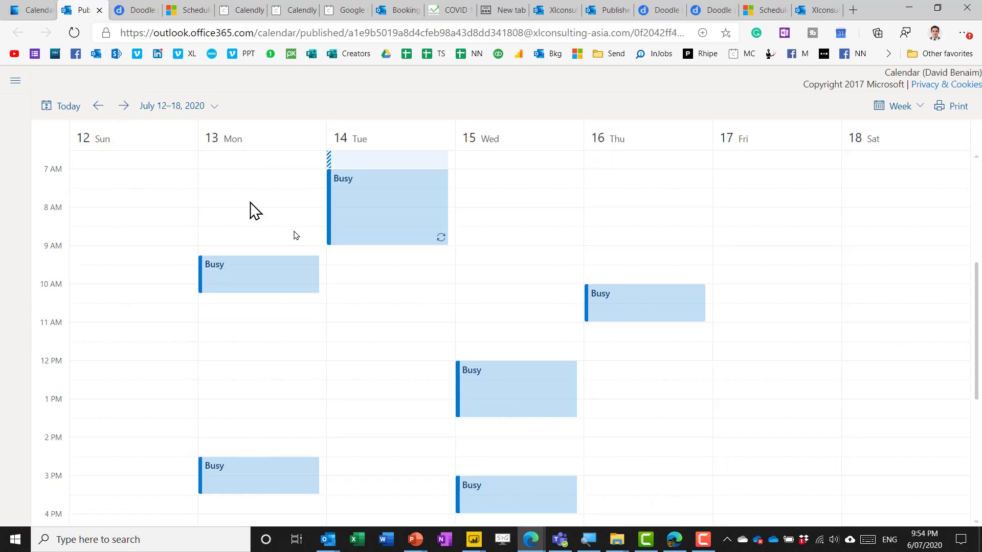
pyautogui.scroll(-6, 408, 351)
pyautogui.scroll(10, 408, 350)
pyautogui.scroll(-5, 404, 327)
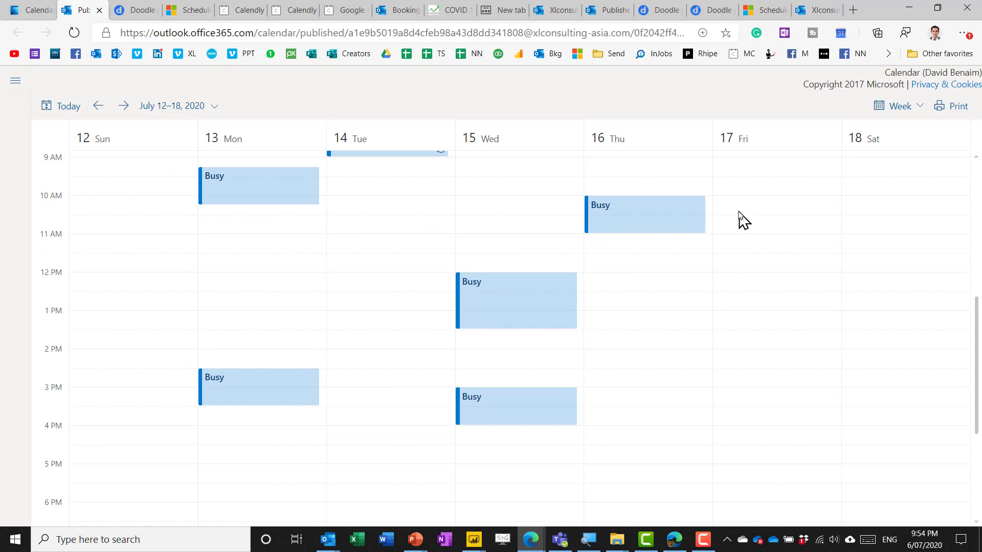
# Start a new event on 30 July 2020 at 09:00 and compare the attendees' availability in the Scheduling Assistant
pyautogui.scroll(6, 329, 241)
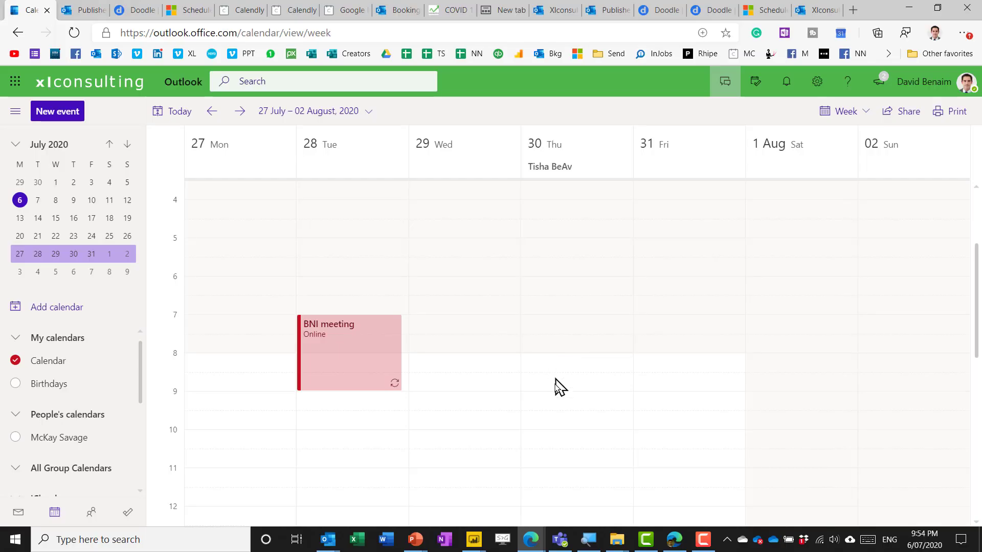
pyautogui.click(559, 406)
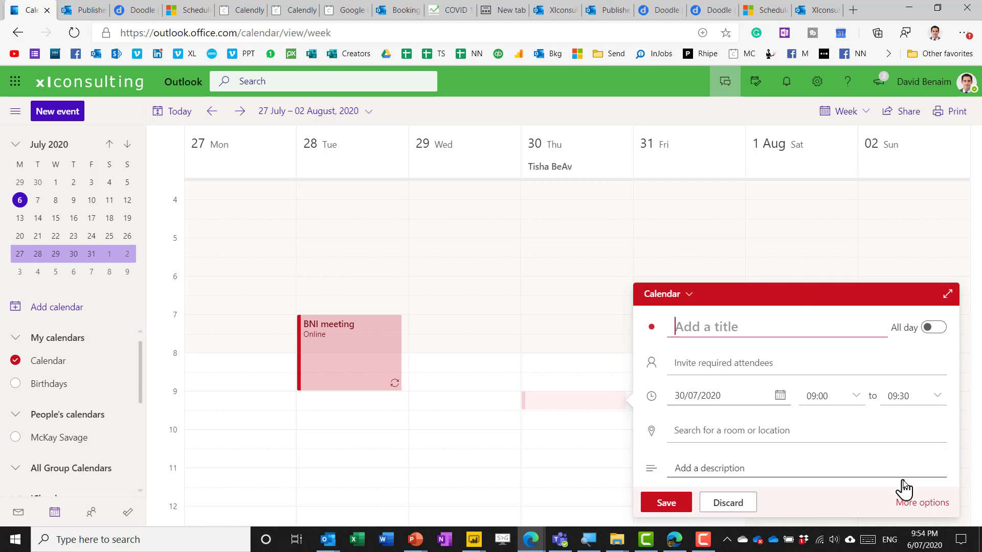
pyautogui.click(915, 502)
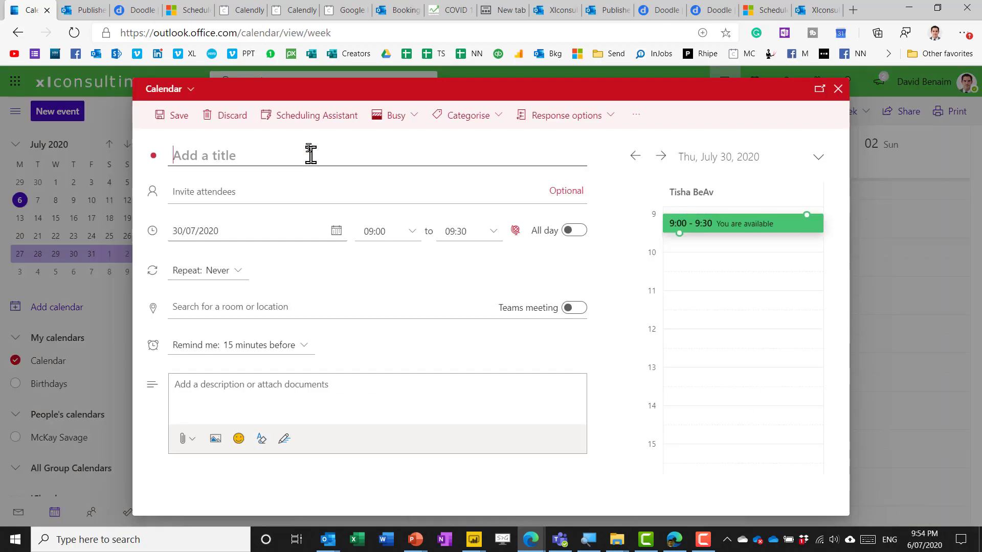
pyautogui.click(309, 117)
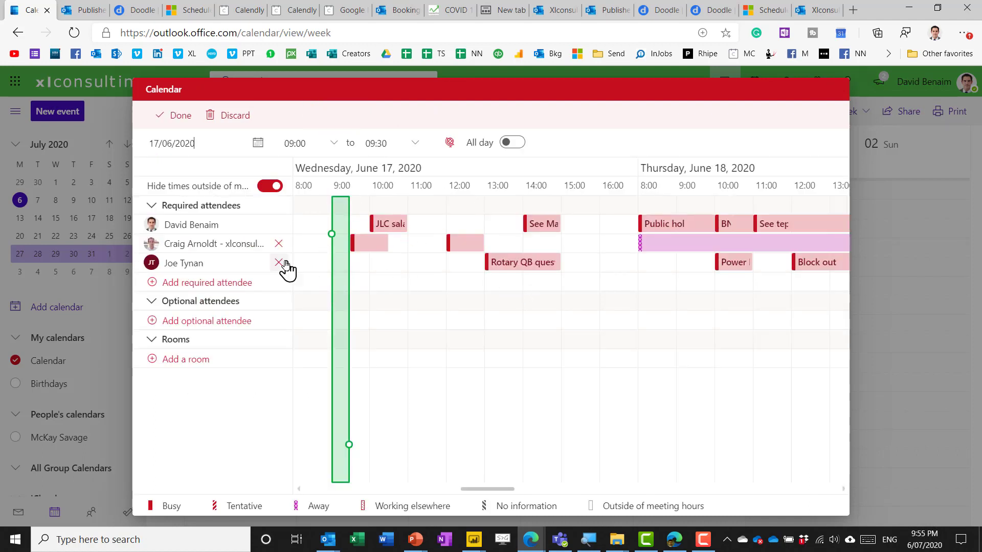
pyautogui.moveTo(544, 272)
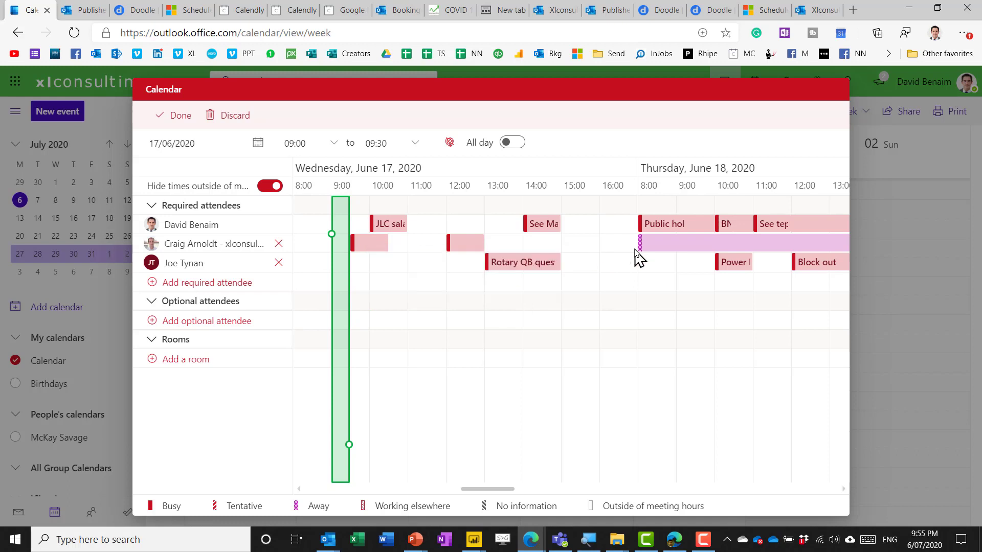
pyautogui.moveTo(657, 252)
pyautogui.moveTo(331, 233); pyautogui.dragTo(311, 231)
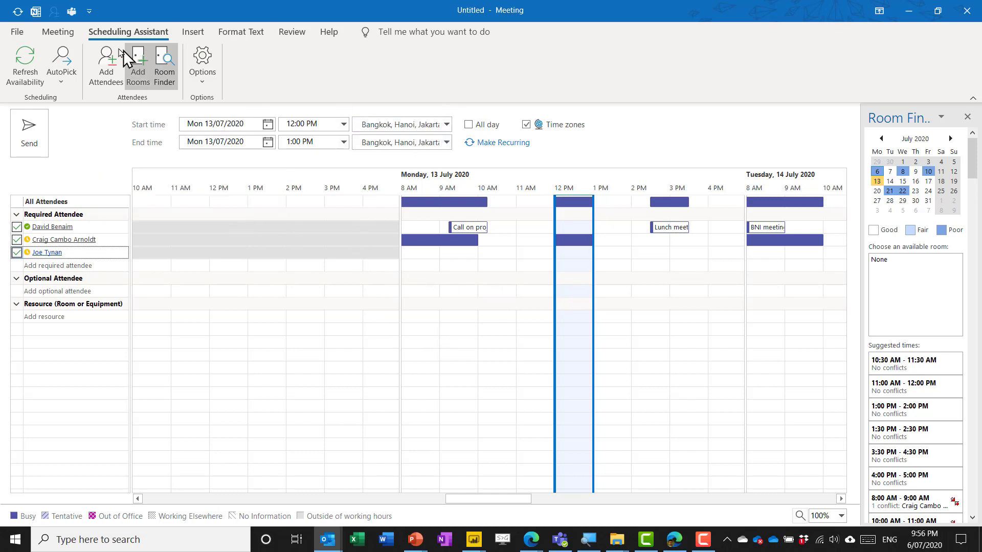
pyautogui.click(64, 34)
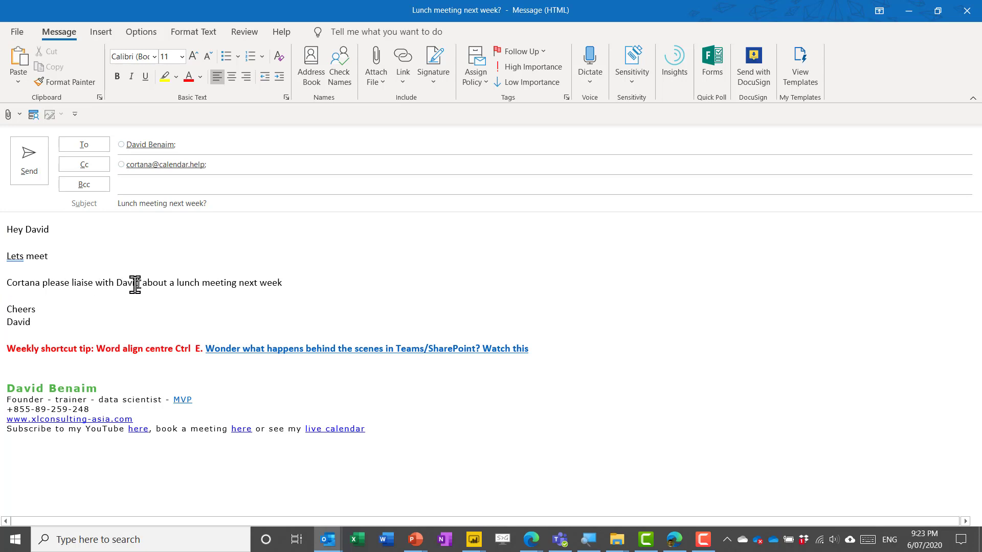
# Send the "Lunch meeting next week?" email that asks Cortana to liaise about a lunch meeting
pyautogui.moveTo(293, 282); pyautogui.dragTo(10, 284)
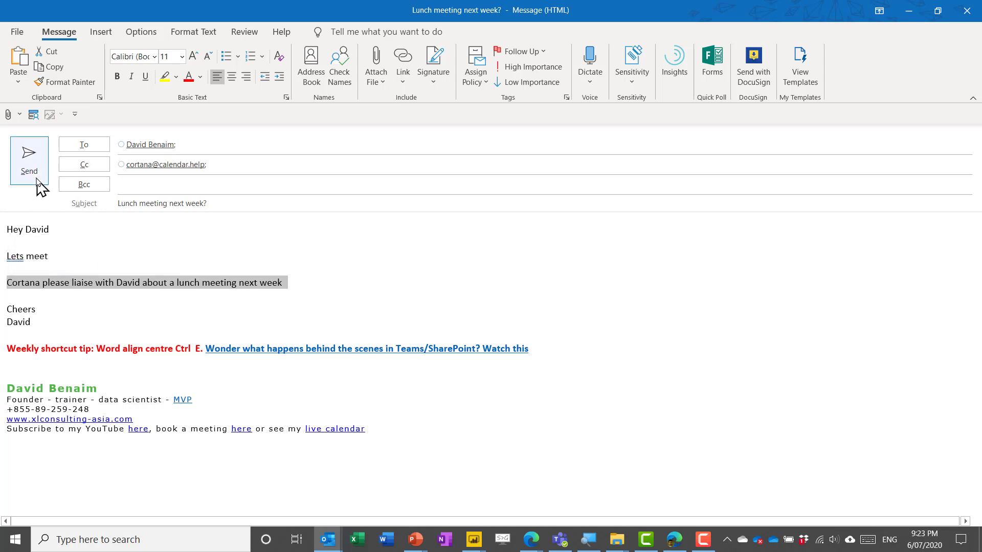
pyautogui.click(29, 163)
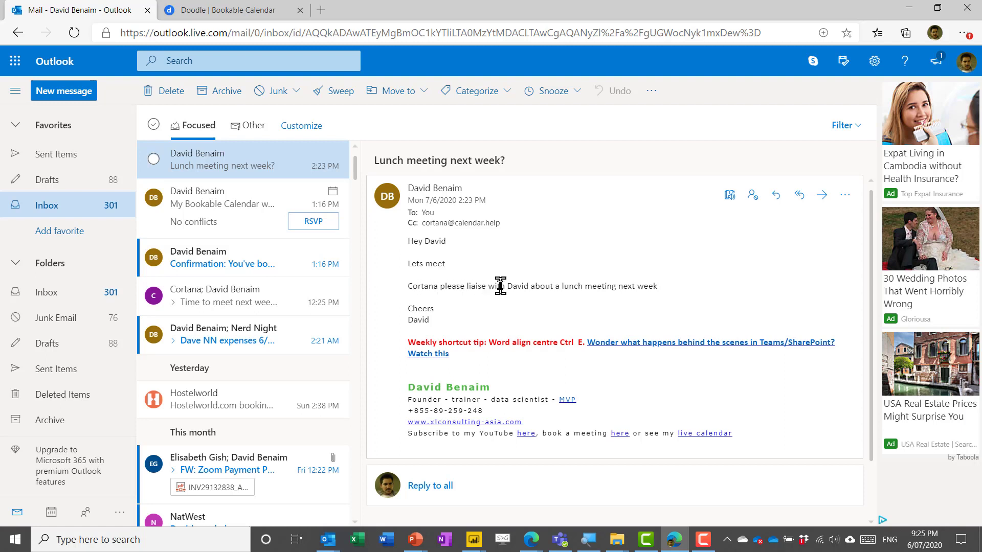
# In the recipient's Outlook web inbox, read Cortana's lunch meeting proposal and send the reply that all of those times work
pyautogui.moveTo(674, 286); pyautogui.dragTo(412, 242)
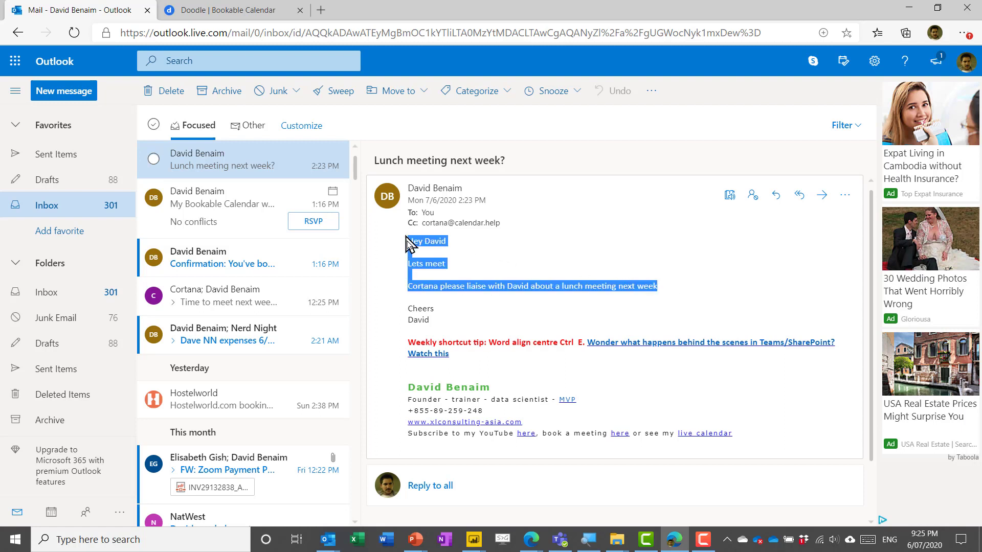
pyautogui.click(216, 306)
pyautogui.click(238, 169)
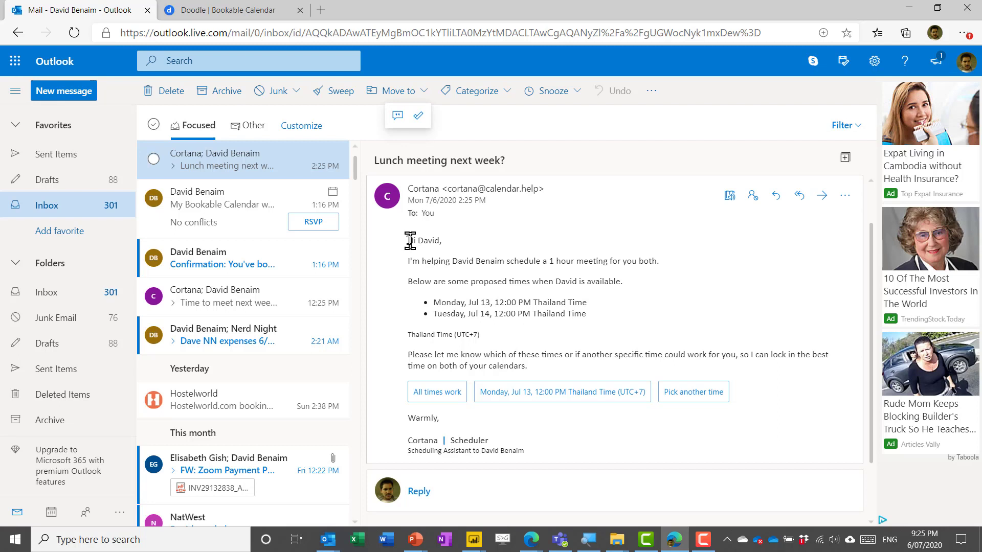
pyautogui.moveTo(410, 241); pyautogui.dragTo(560, 374)
pyautogui.click(598, 322)
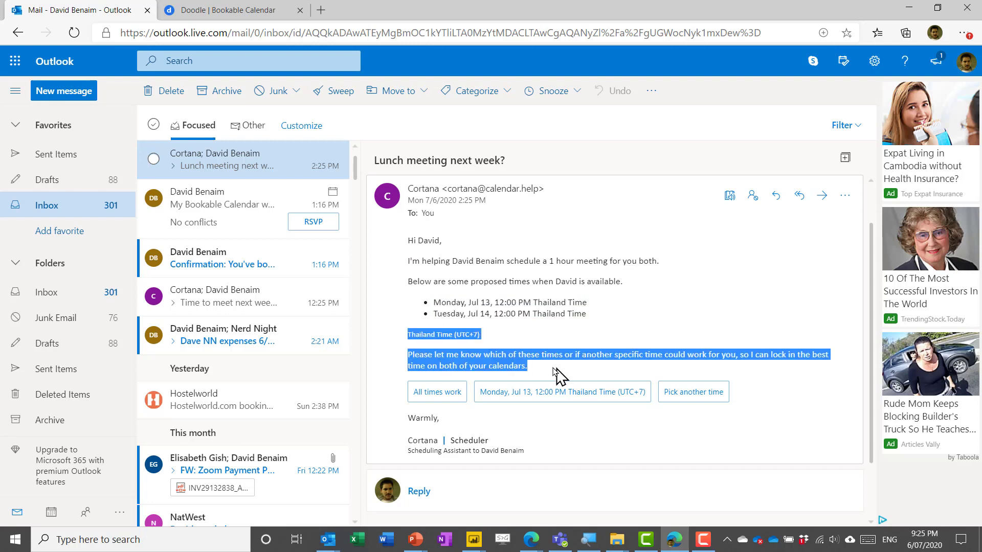
pyautogui.click(551, 366)
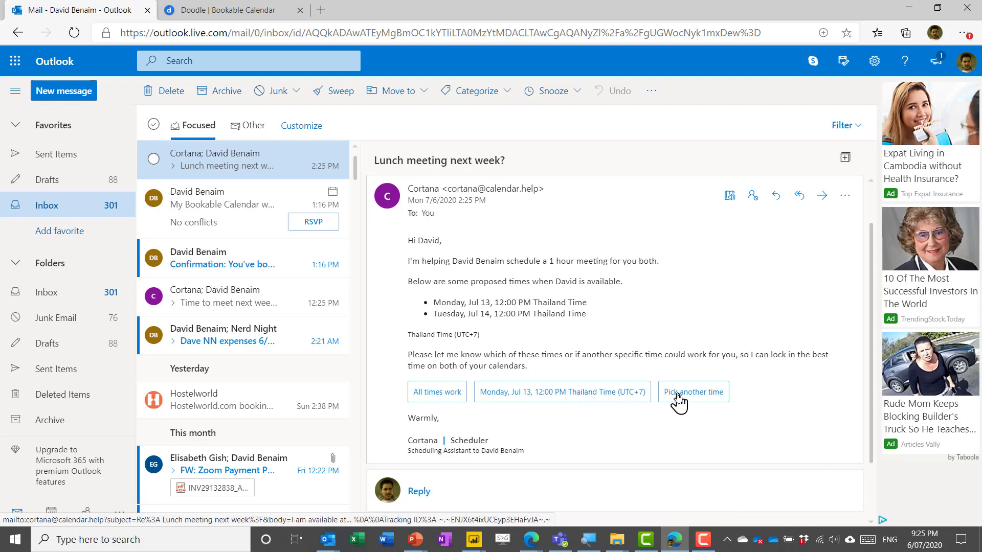
pyautogui.click(437, 397)
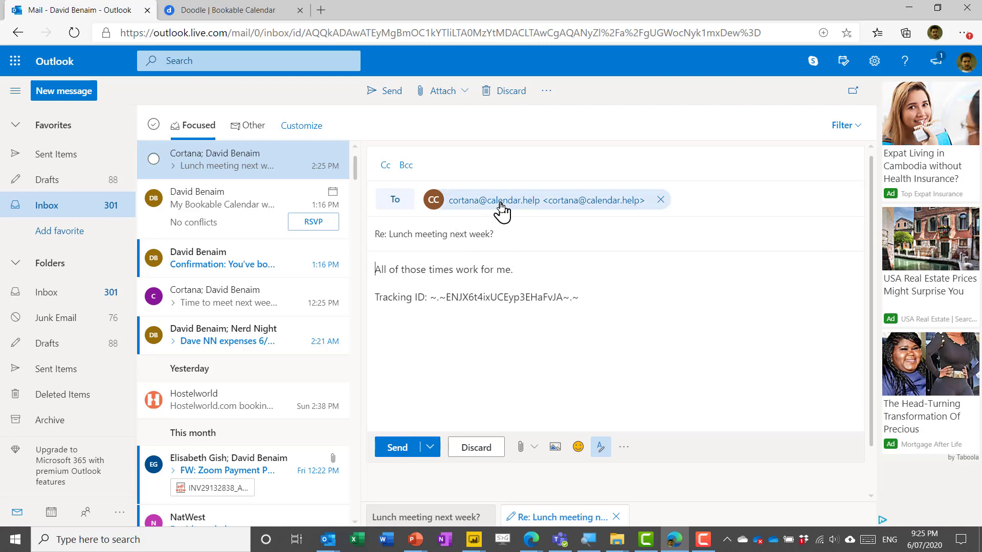
pyautogui.click(401, 453)
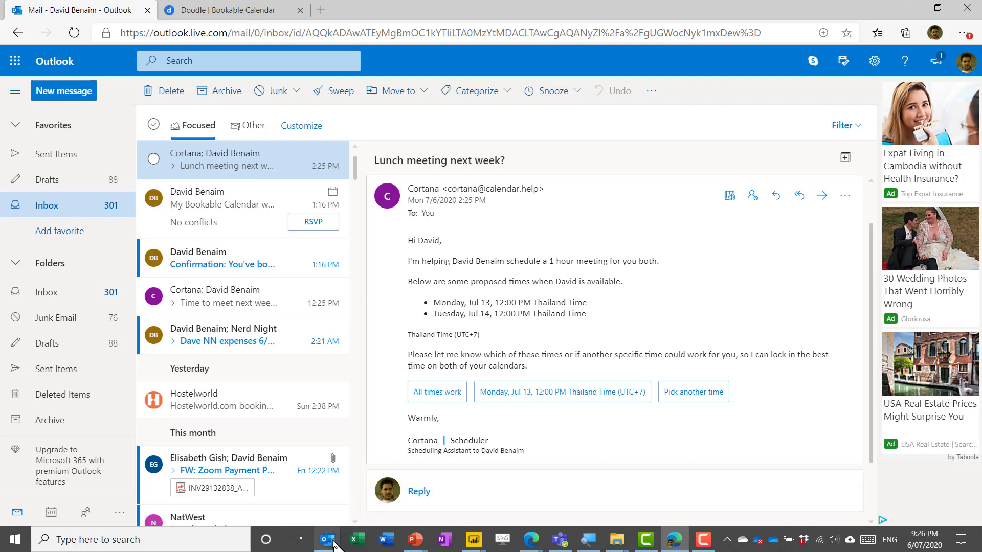
# Switch to desktop Outlook, read Cortana's newest lunch meeting message, and open its meeting details page with Microsoft sign-in
pyautogui.moveTo(335, 541)
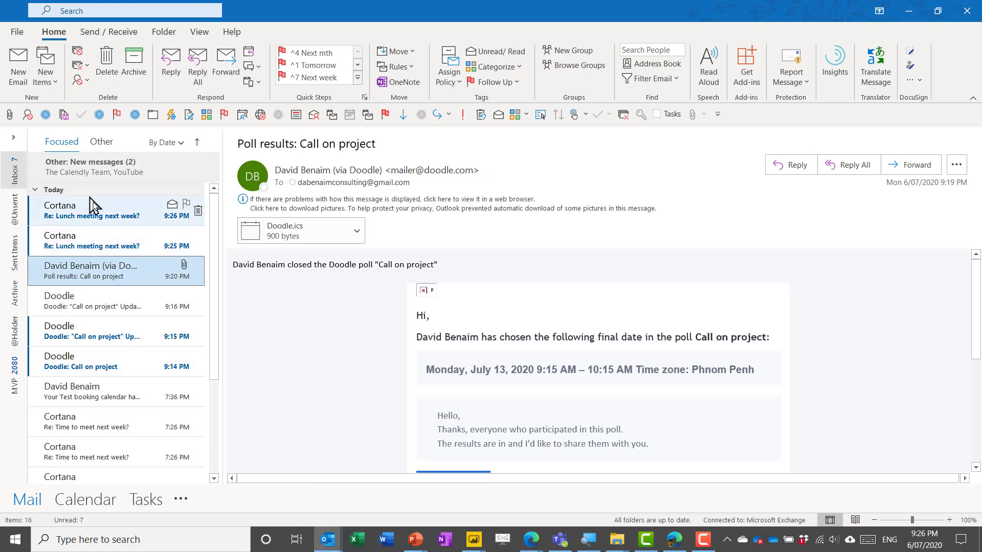
pyautogui.click(102, 216)
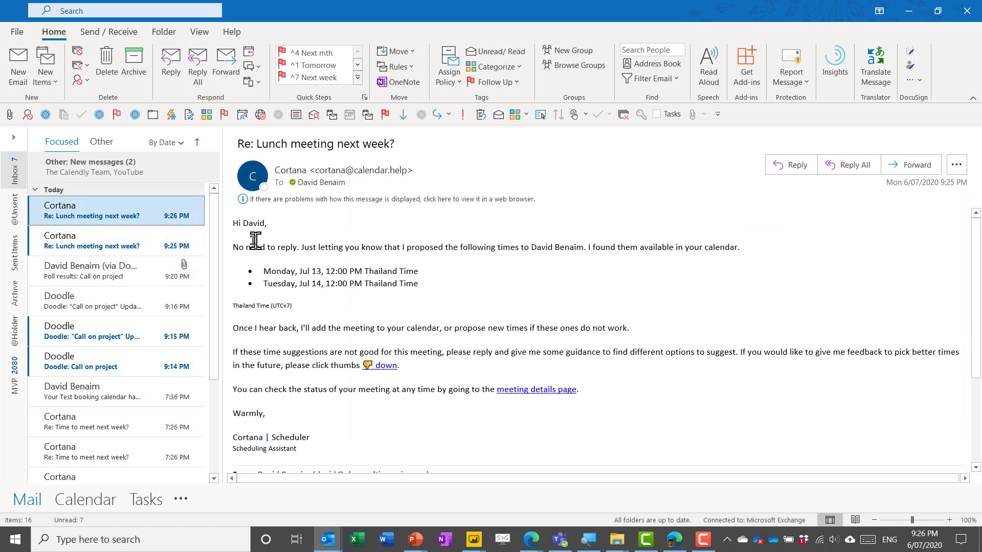
pyautogui.moveTo(233, 221); pyautogui.dragTo(500, 376)
pyautogui.click(496, 377)
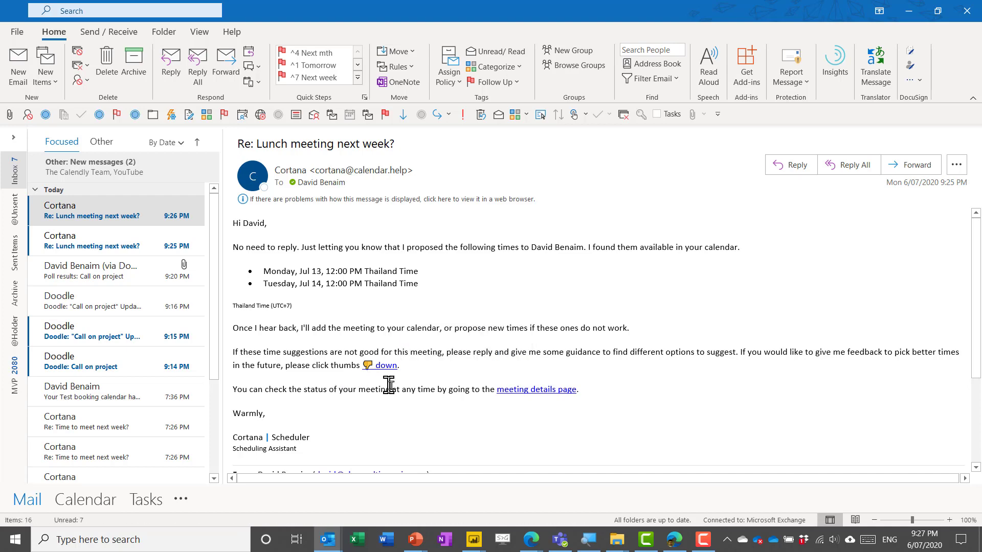
pyautogui.click(527, 391)
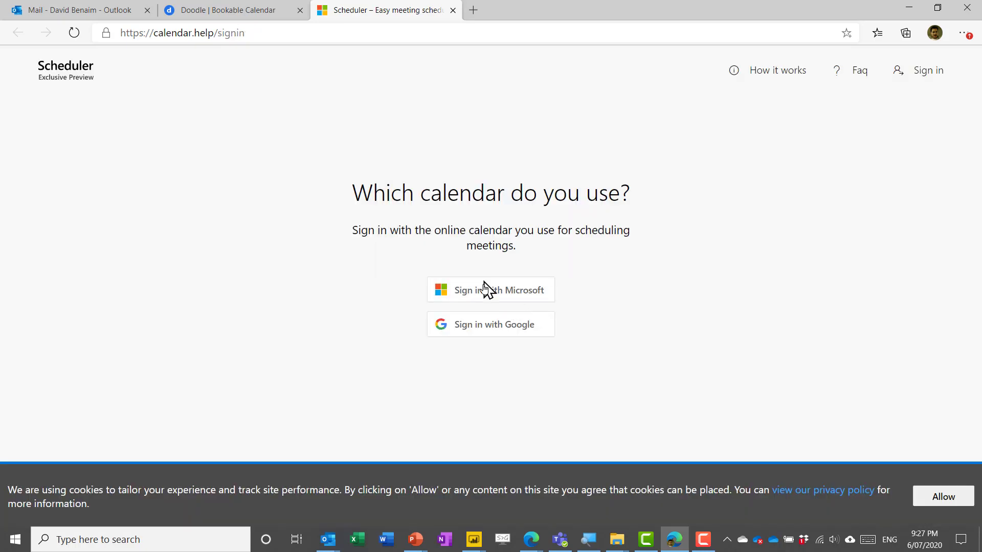
pyautogui.click(484, 295)
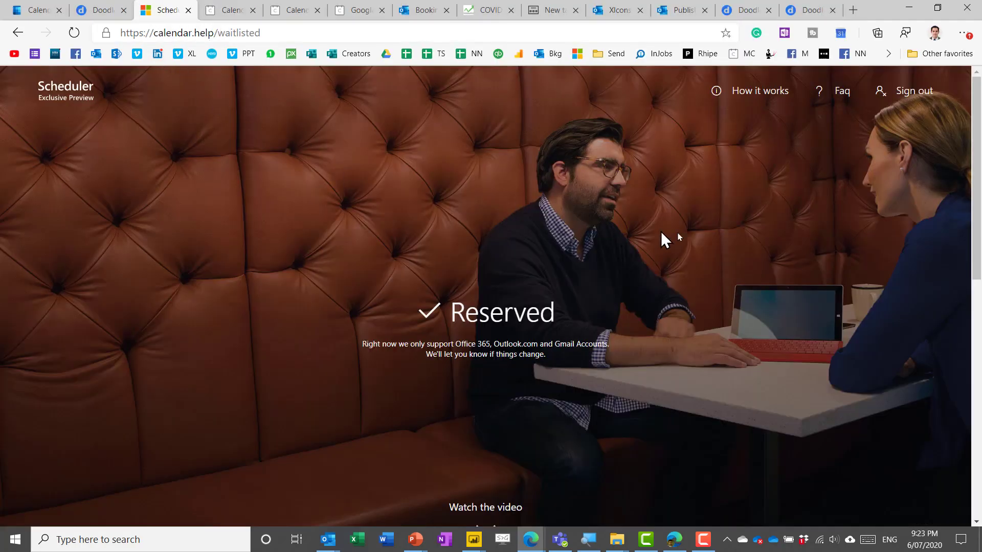
# Examine the Scheduler site and its FAQ, especially the example phrases under "What can I say to Cortana when requesting a meeting?"
pyautogui.scroll(-10, 683, 241)
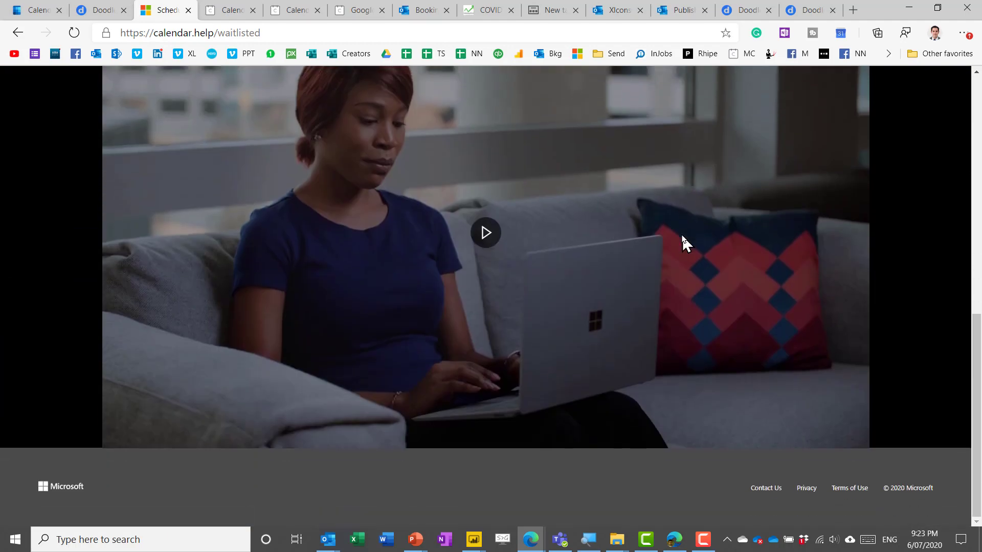
pyautogui.scroll(10, 682, 236)
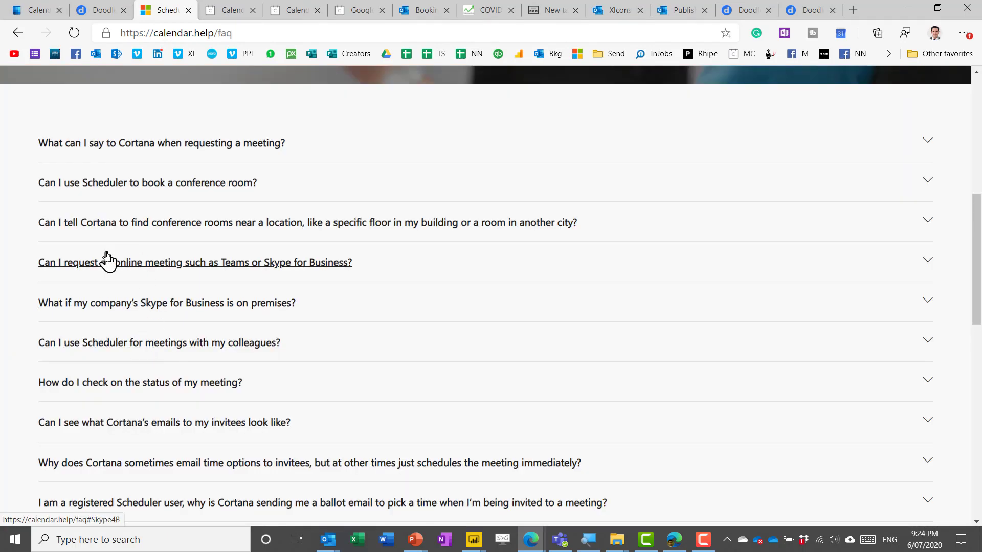
pyautogui.click(153, 225)
pyautogui.click(235, 280)
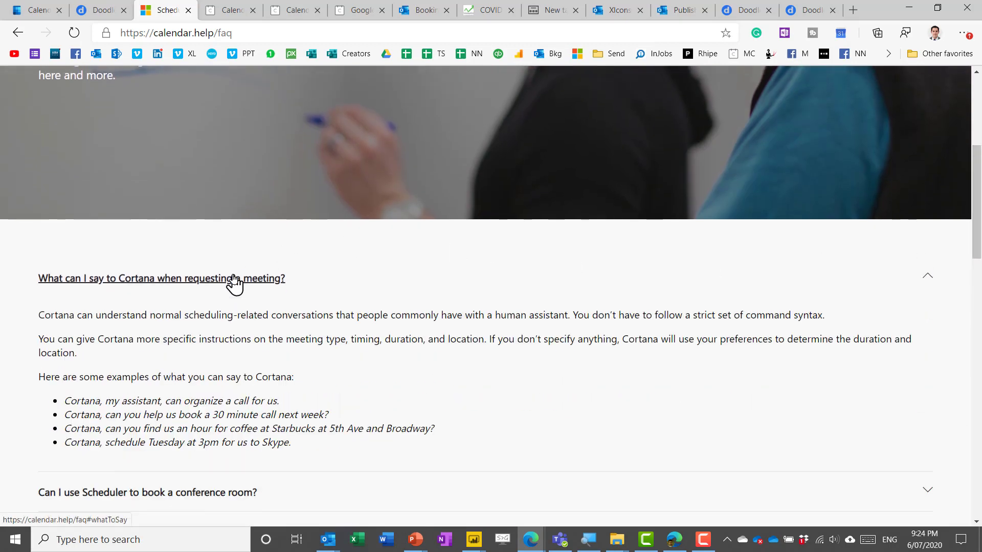
pyautogui.scroll(-3, 248, 320)
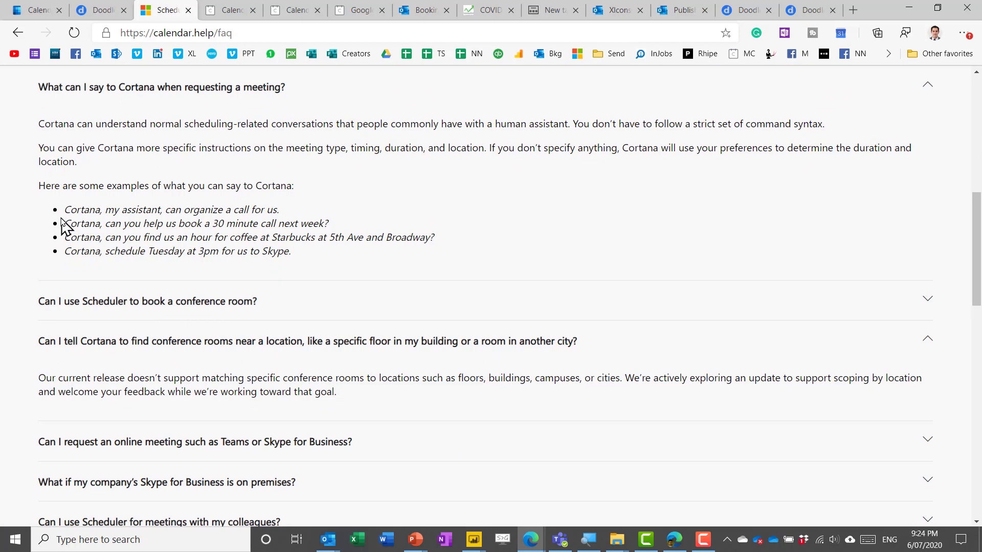
pyautogui.moveTo(64, 225); pyautogui.dragTo(327, 252)
pyautogui.click(326, 252)
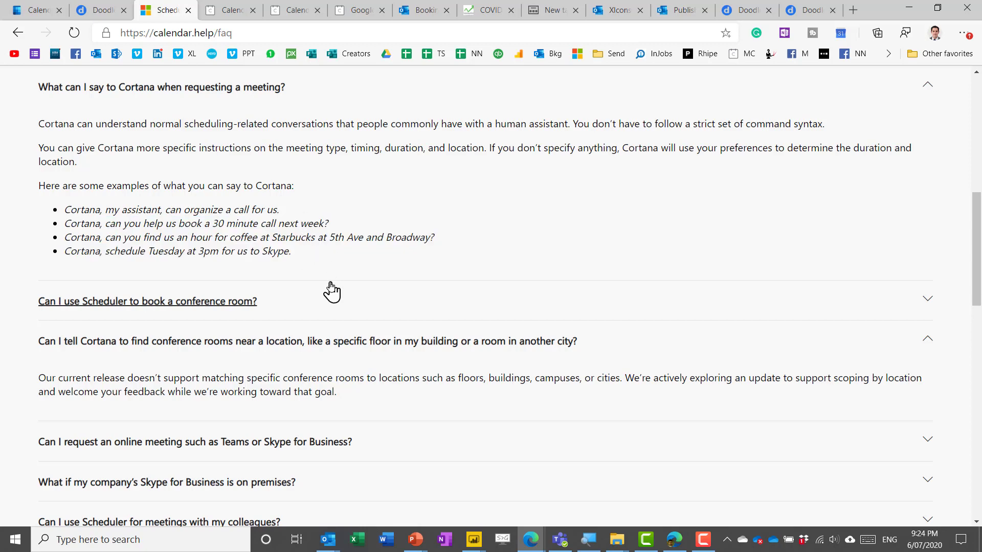
pyautogui.scroll(-8, 327, 291)
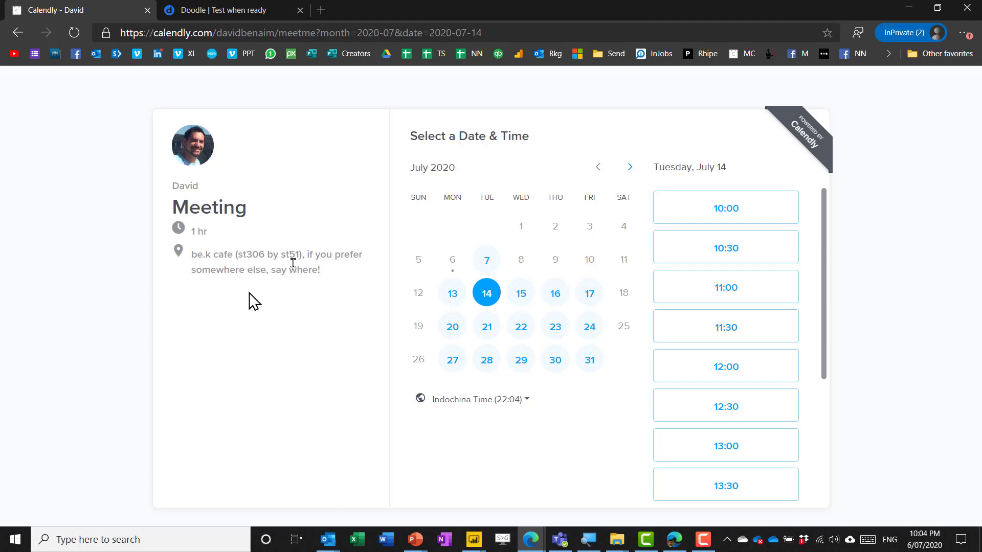
# On the Calendly booking page, select Monday, July 20 at 10:00 and browse the day's remaining times
pyautogui.click(453, 328)
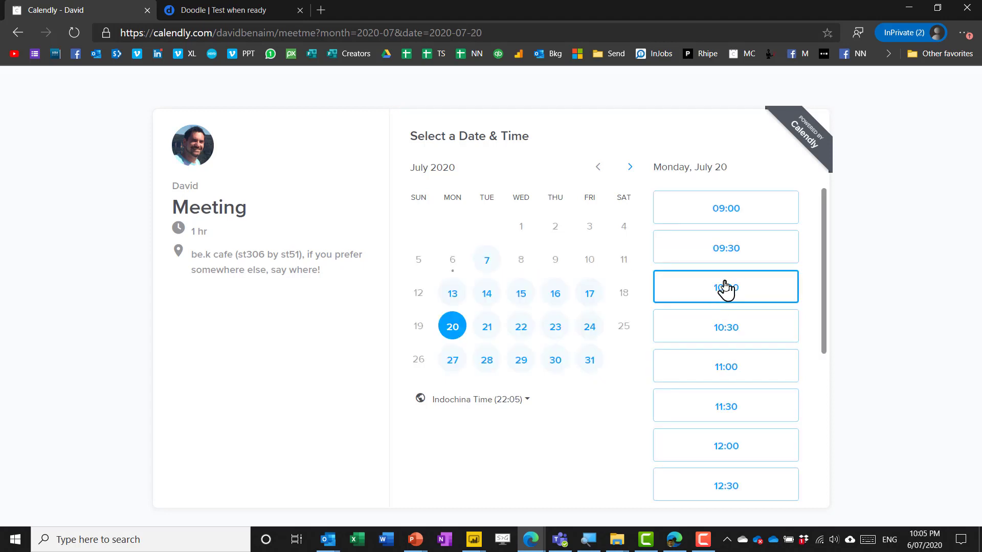
pyautogui.click(739, 296)
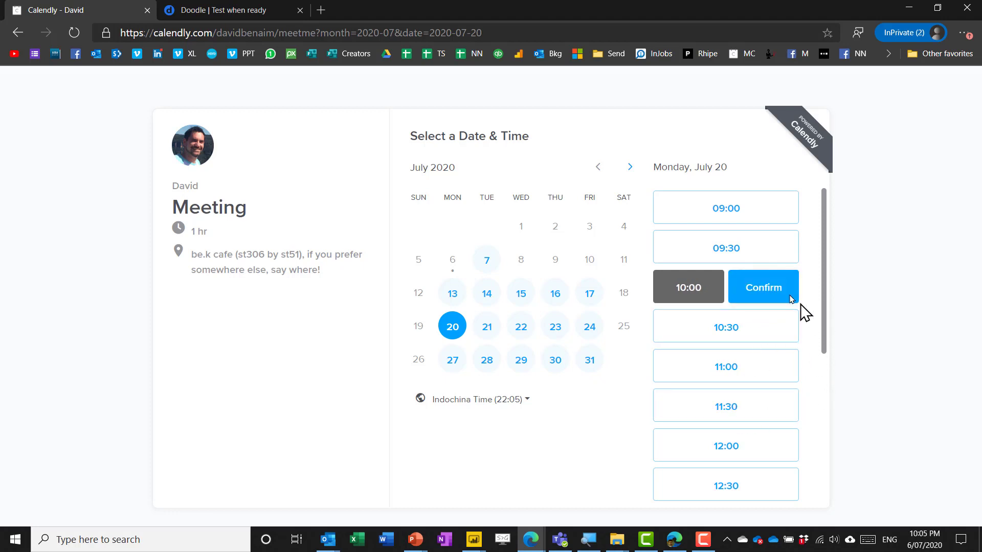
pyautogui.scroll(-5, 752, 388)
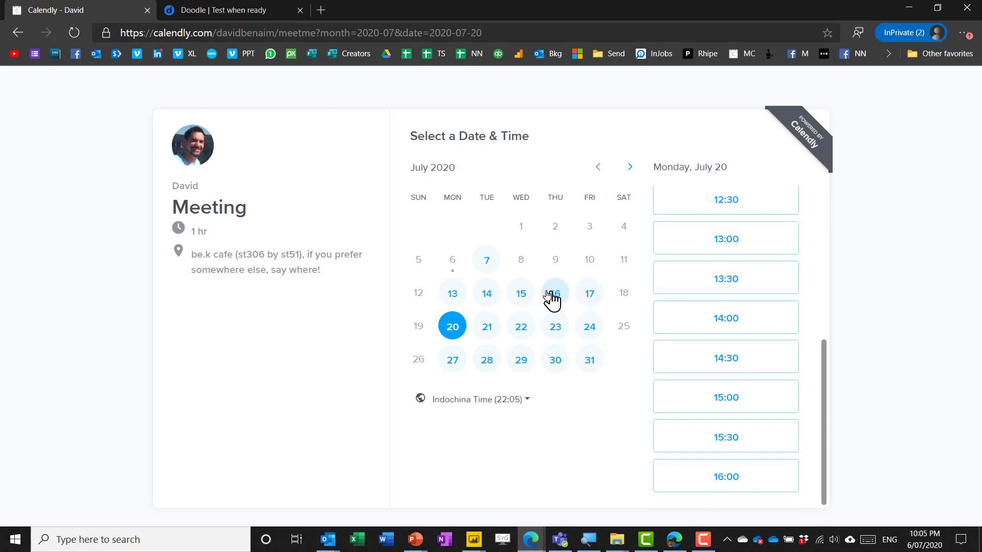
# Choose and confirm the 09:30 slot on Wednesday, July 15, and review the booking form's question about the meeting place
pyautogui.click(522, 294)
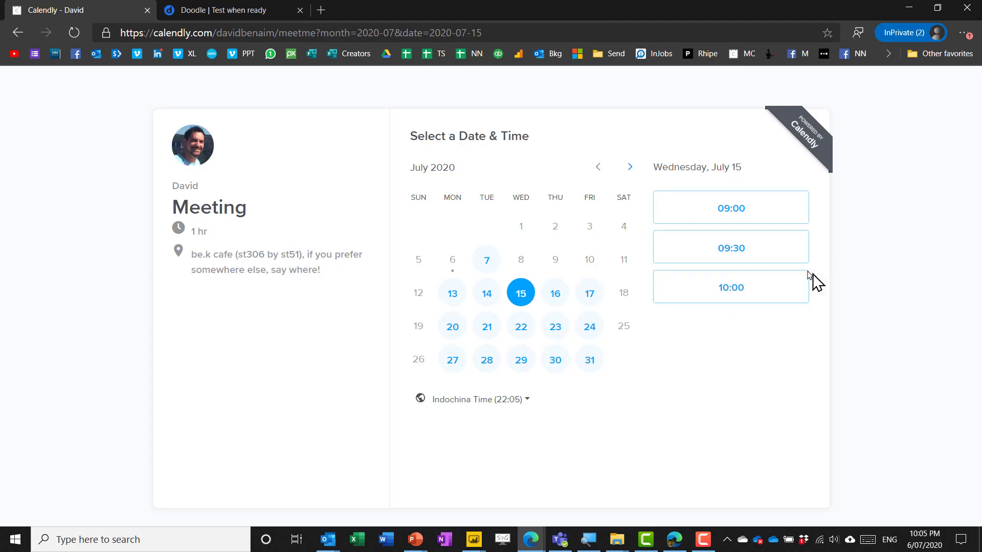
pyautogui.click(712, 250)
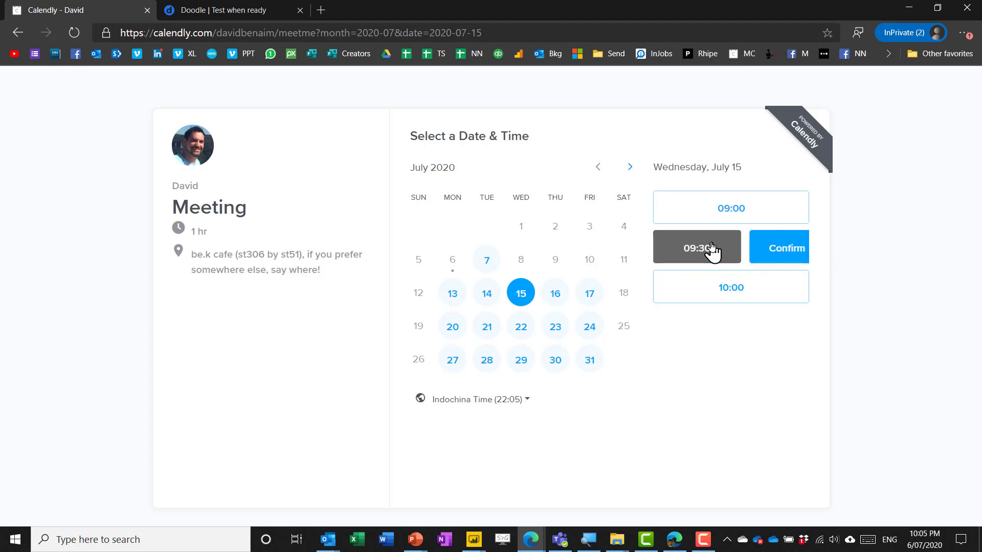
pyautogui.click(762, 255)
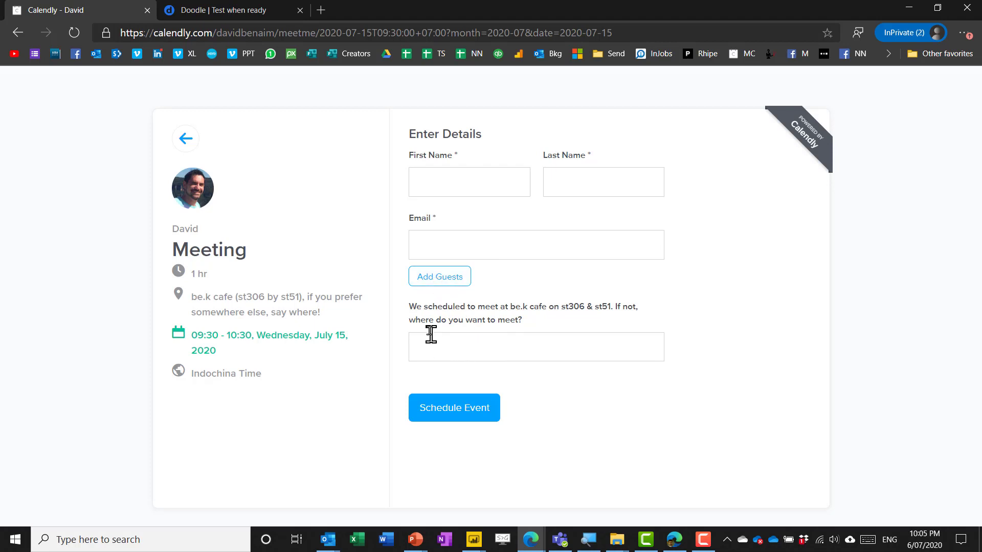
pyautogui.moveTo(411, 306); pyautogui.dragTo(649, 329)
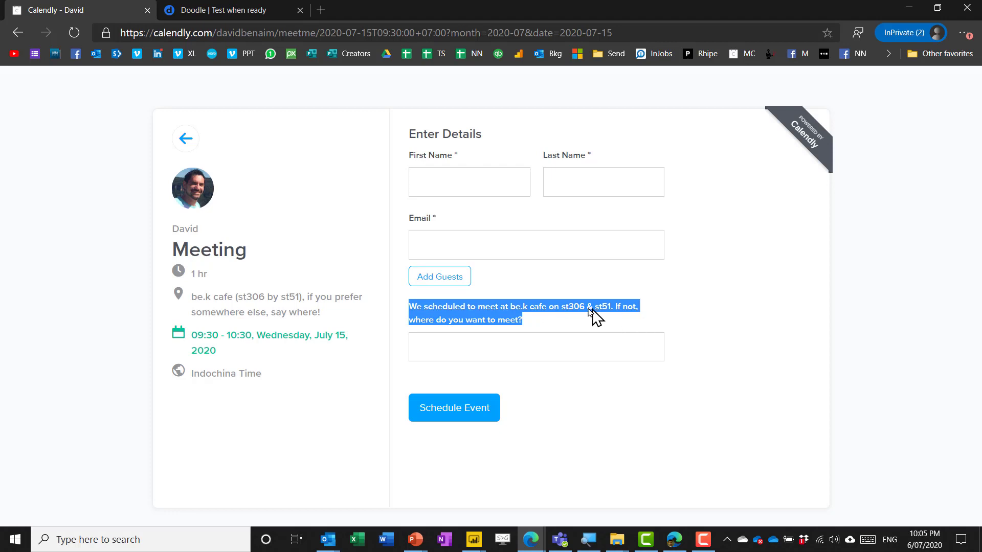
pyautogui.click(573, 319)
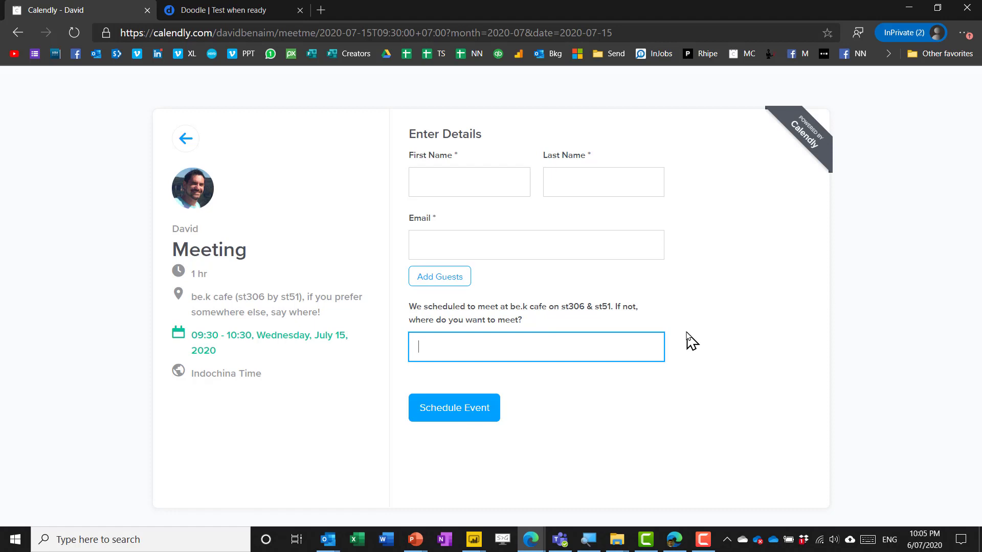
pyautogui.click(729, 322)
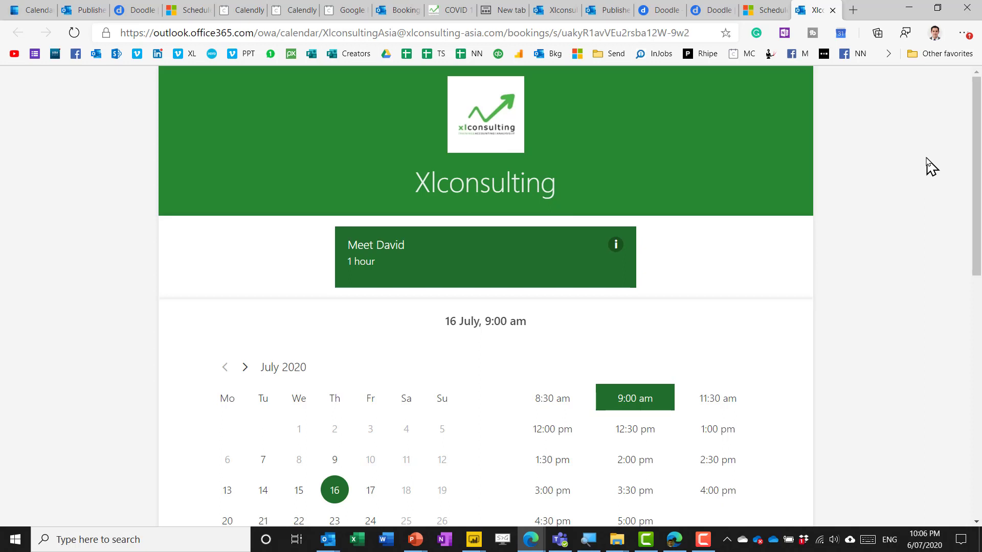
# On the Xlconsulting booking page, select July 14 at 11:30 am, and switch the date to July 9 to view its available times
pyautogui.click(262, 491)
pyautogui.click(639, 433)
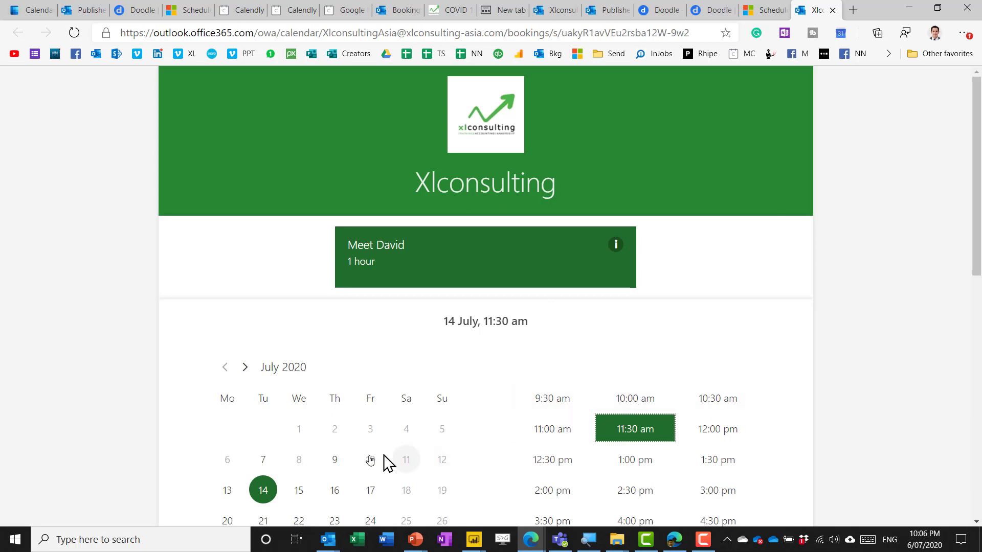
pyautogui.click(337, 463)
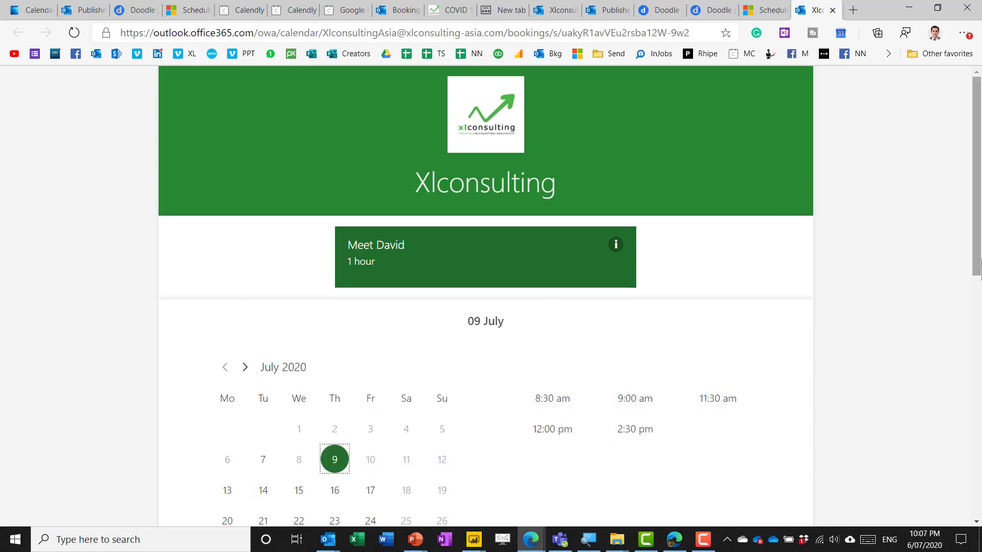
# Review the booking form's detail fields and set the preferred meeting place to "Another location (email me)"
pyautogui.moveTo(978, 225); pyautogui.dragTo(978, 442)
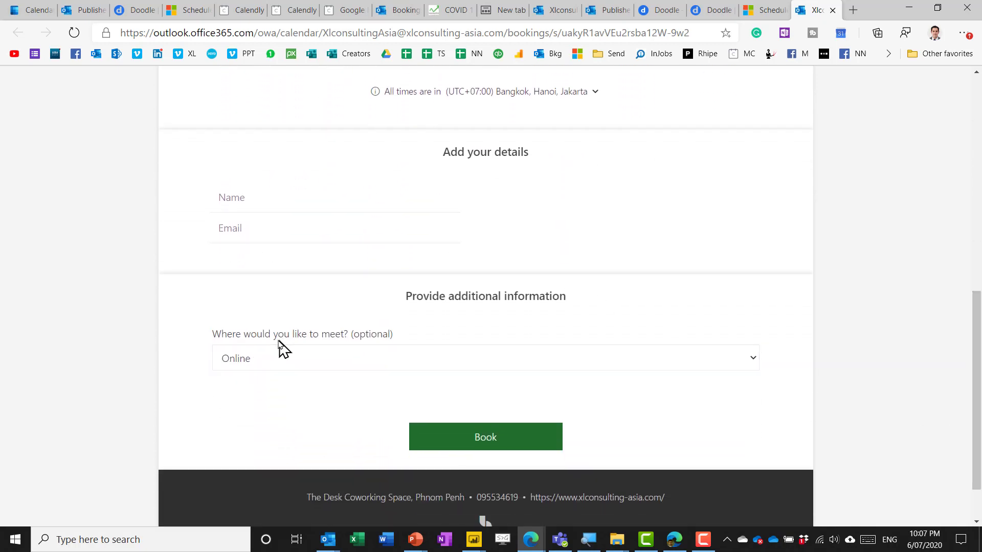
pyautogui.click(308, 364)
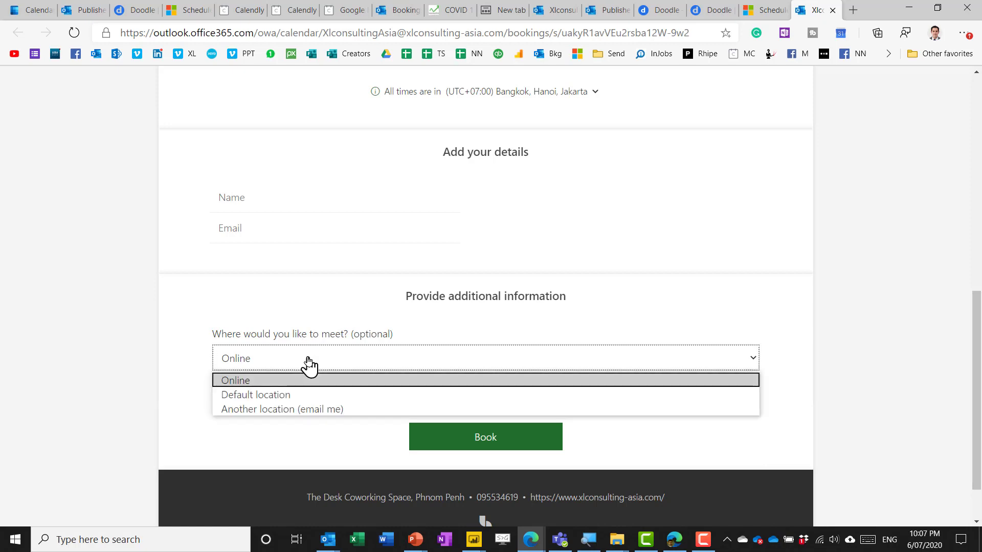
pyautogui.click(277, 411)
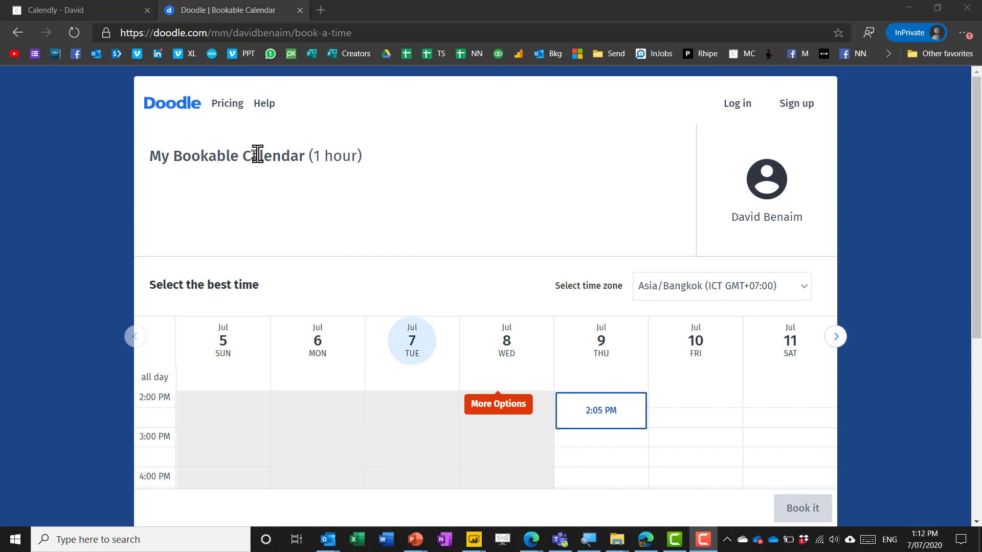
# Examine the weekly time slots on Doodle's one-hour bookable calendar page
pyautogui.scroll(-6, 488, 293)
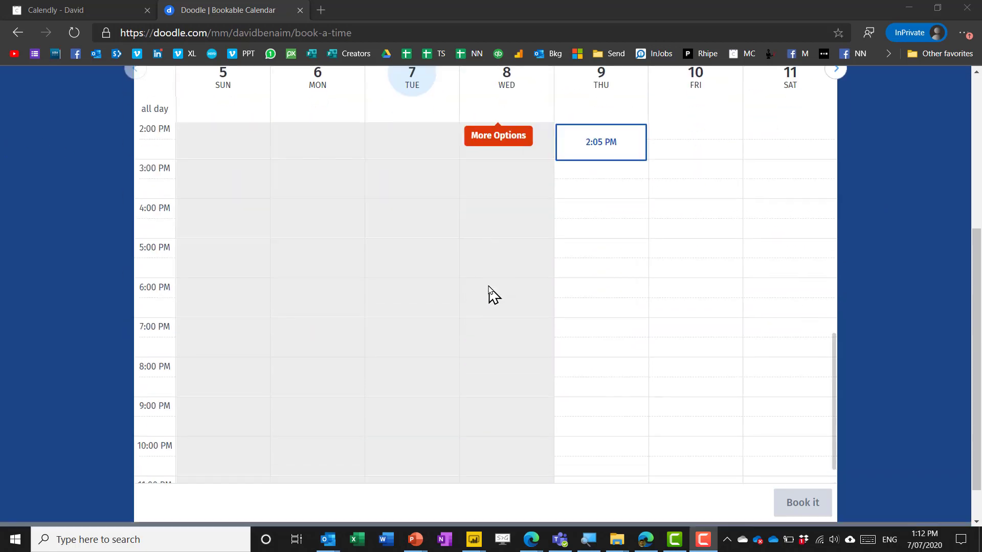
pyautogui.scroll(5, 588, 271)
pyautogui.scroll(-6, 697, 333)
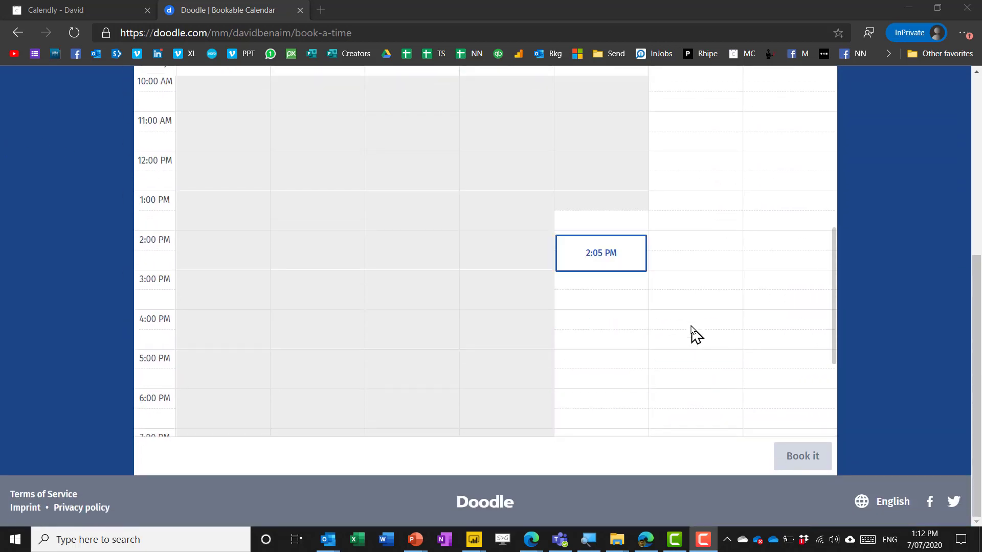
pyautogui.moveTo(973, 340); pyautogui.dragTo(973, 230)
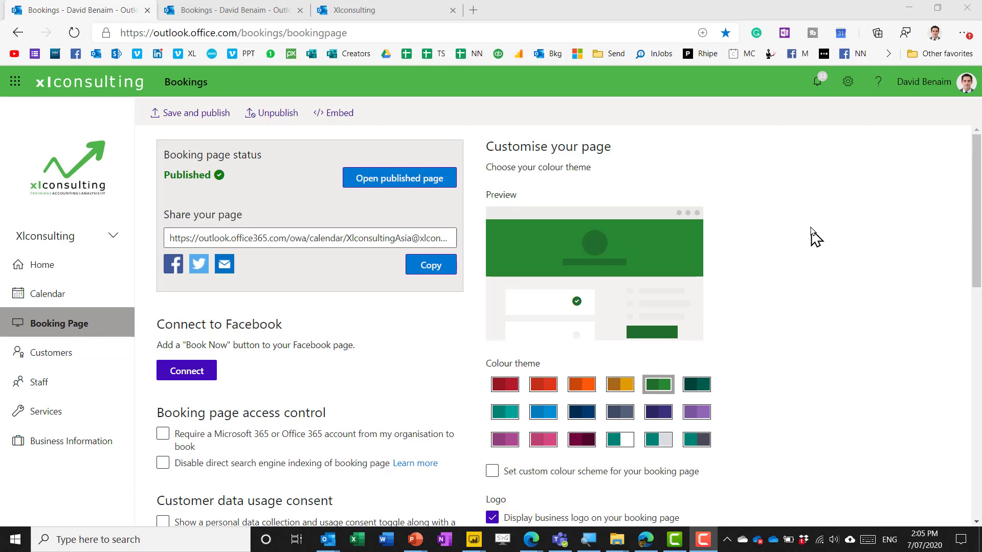
# In Microsoft Bookings, look up the Bookings app in the full list of Office 365 apps, and close the list
pyautogui.click(4, 90)
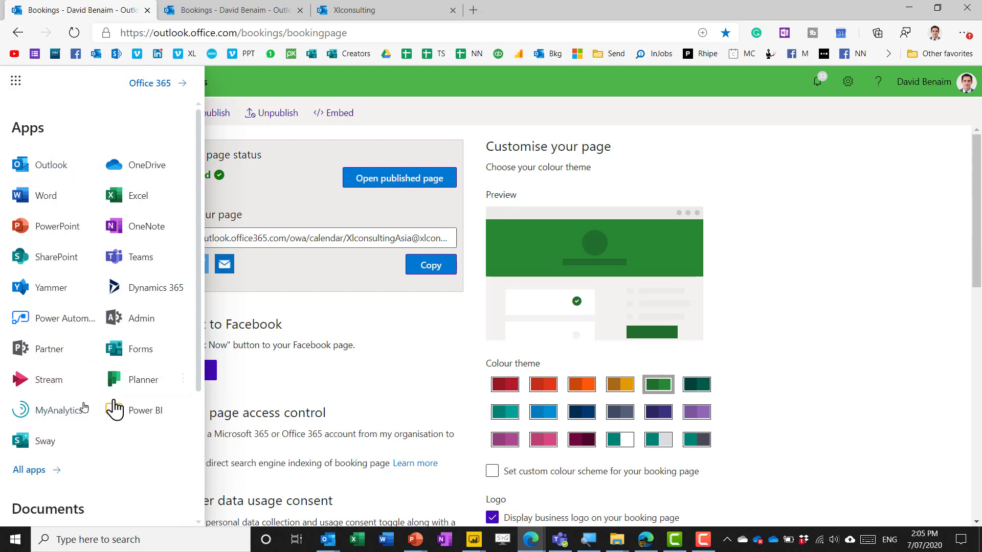
pyautogui.click(31, 471)
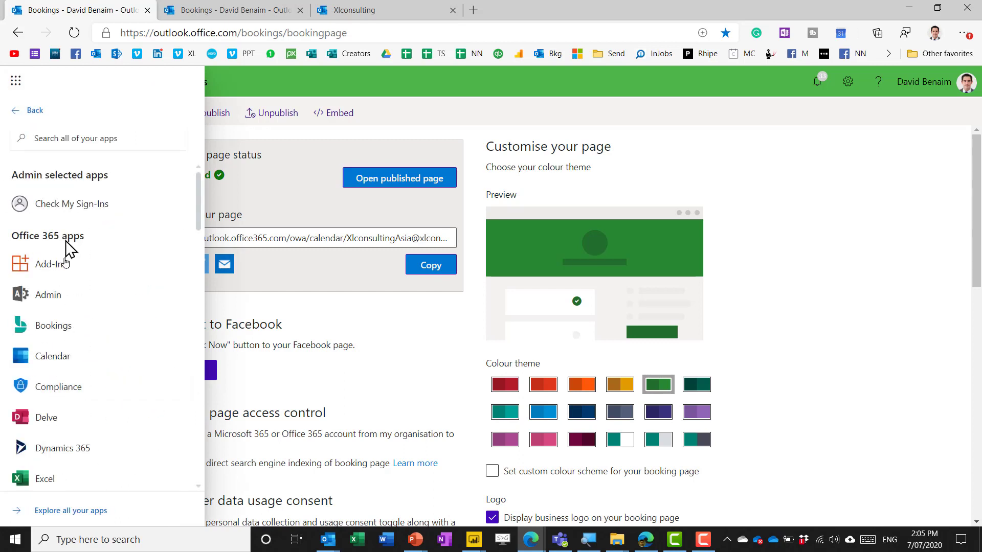
pyautogui.click(800, 180)
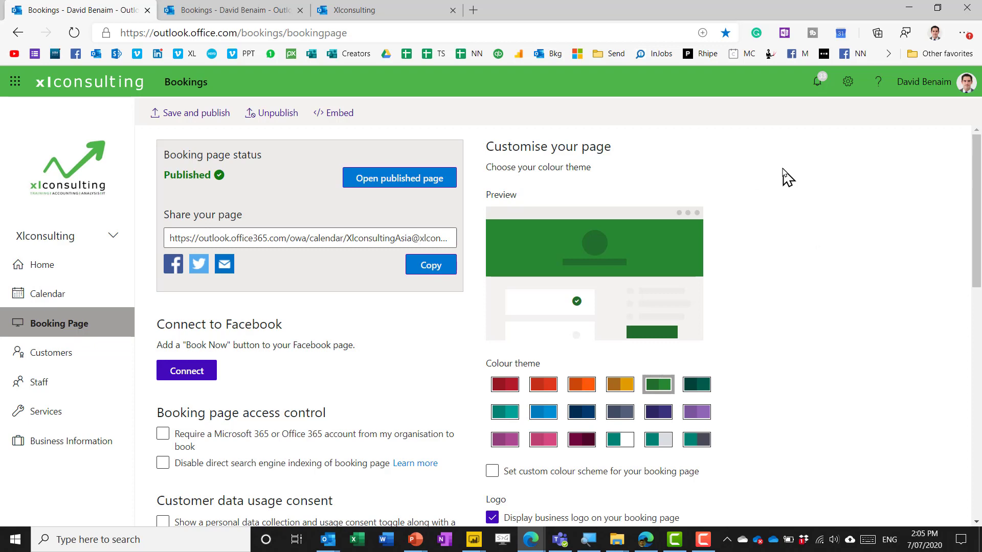
# Open the Bookings calendar and examine the staff members' appointments and busy times for July 9, 2020
pyautogui.scroll(-1, 746, 203)
pyautogui.scroll(7, 745, 203)
pyautogui.click(54, 299)
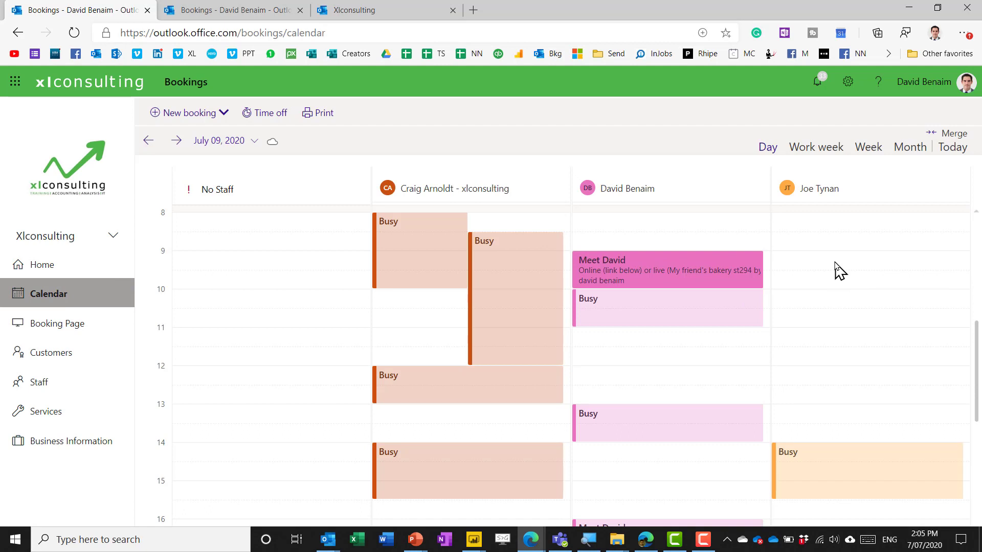
pyautogui.scroll(5, 836, 270)
pyautogui.scroll(-5, 834, 269)
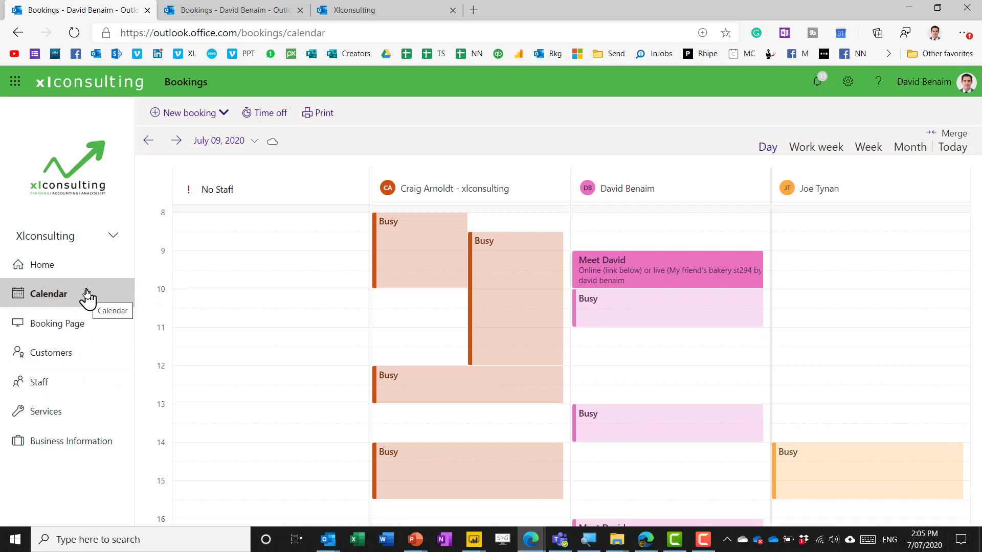
# Review the booking page's scheduling policy, email notification, staff and availability settings
pyautogui.click(88, 326)
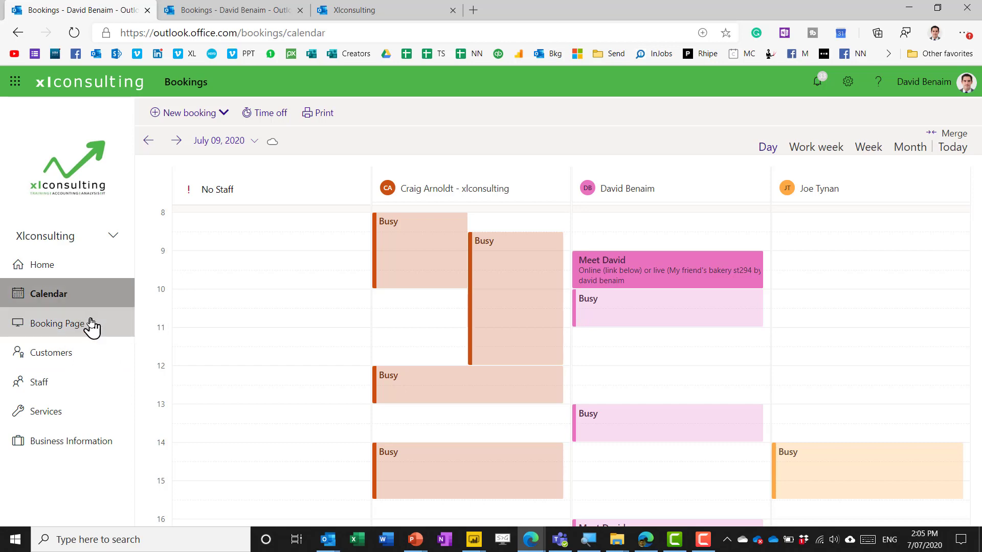
pyautogui.moveTo(978, 180); pyautogui.dragTo(979, 325)
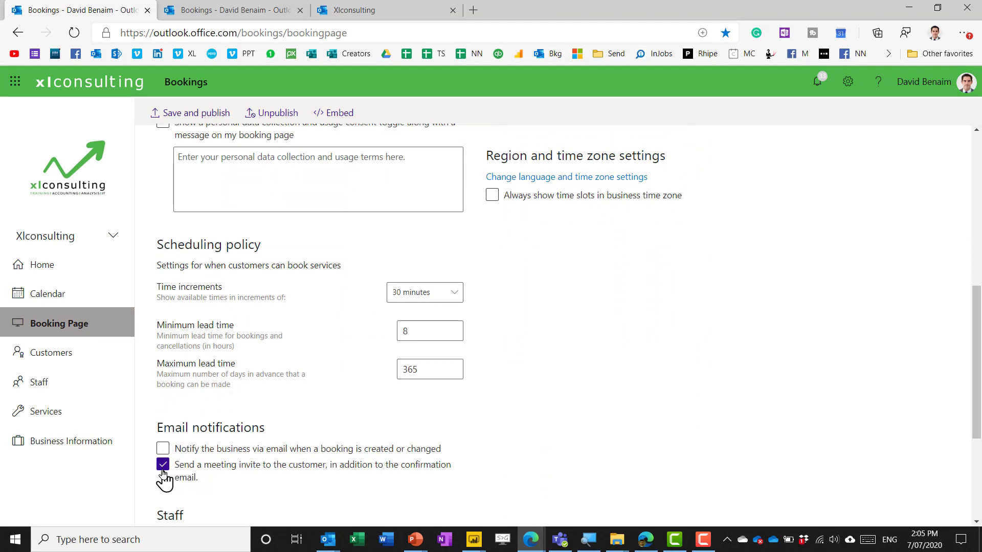
pyautogui.scroll(-4, 172, 475)
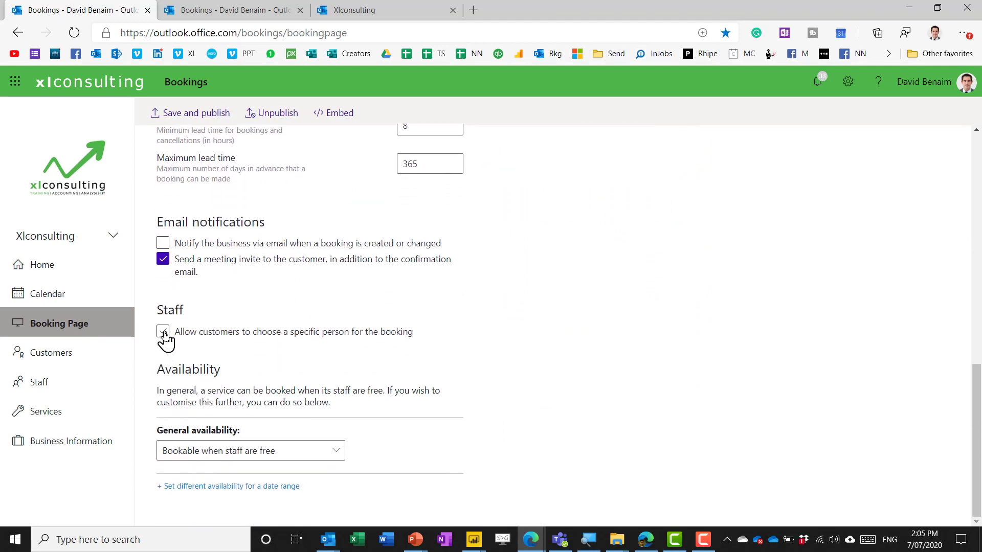
# Open the first service in the services list and review its description, location, online meeting, duration, buffer time and assigned staff settings
pyautogui.click(23, 419)
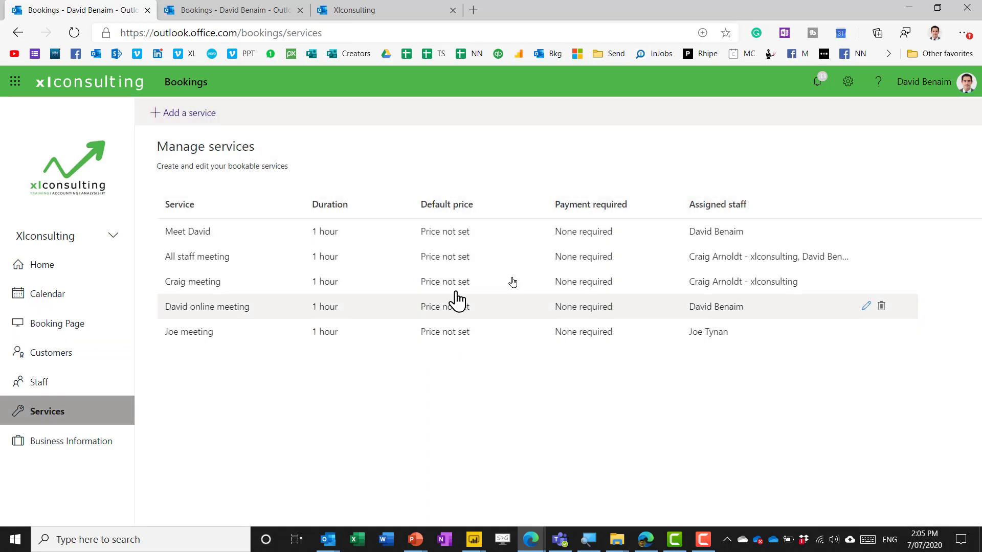
pyautogui.click(192, 236)
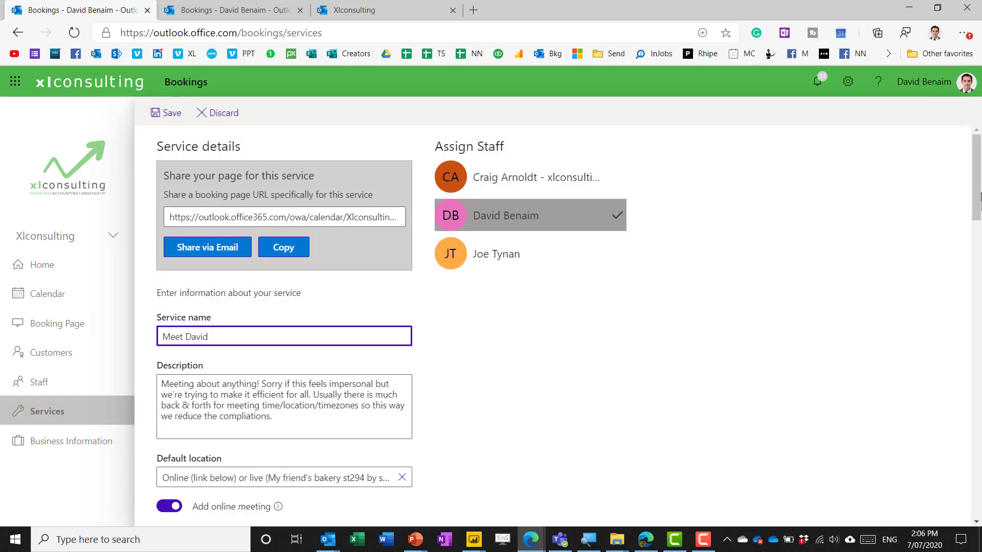
pyautogui.moveTo(977, 197); pyautogui.dragTo(976, 270)
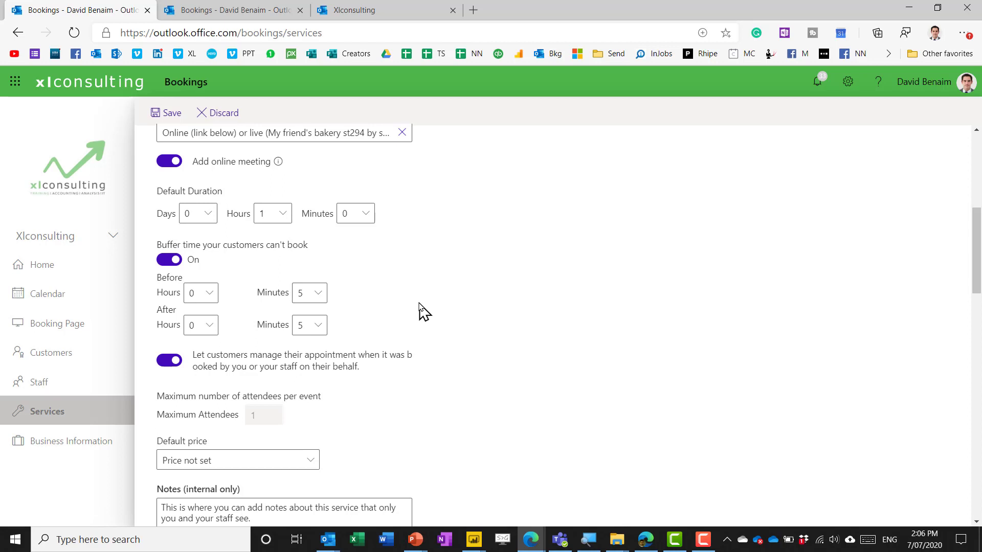
pyautogui.scroll(-10, 407, 296)
pyautogui.scroll(15, 408, 296)
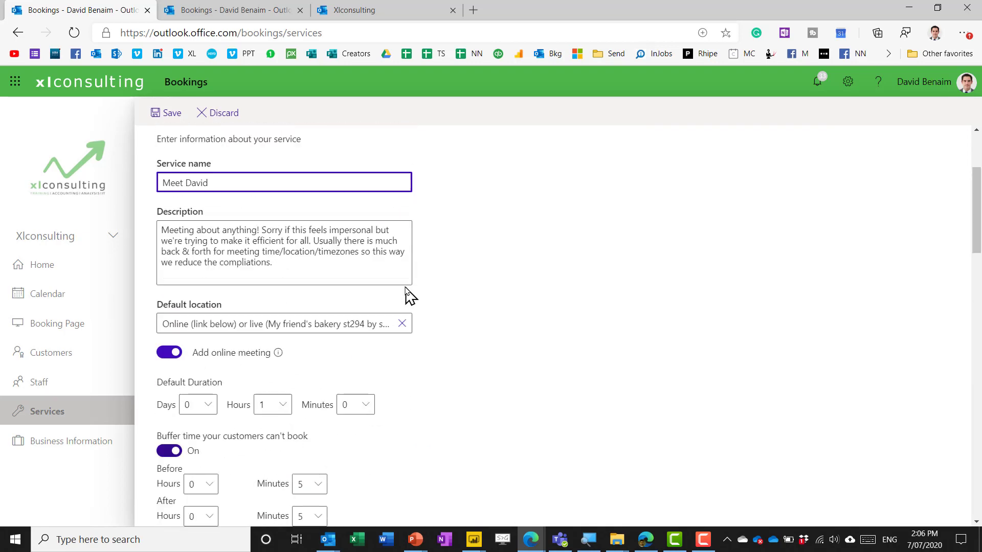
pyautogui.scroll(3, 408, 296)
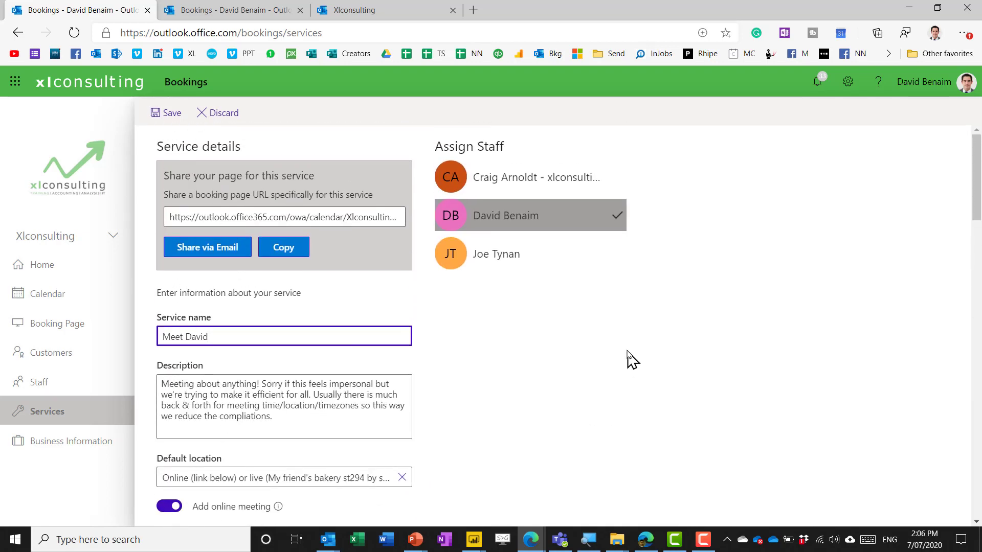